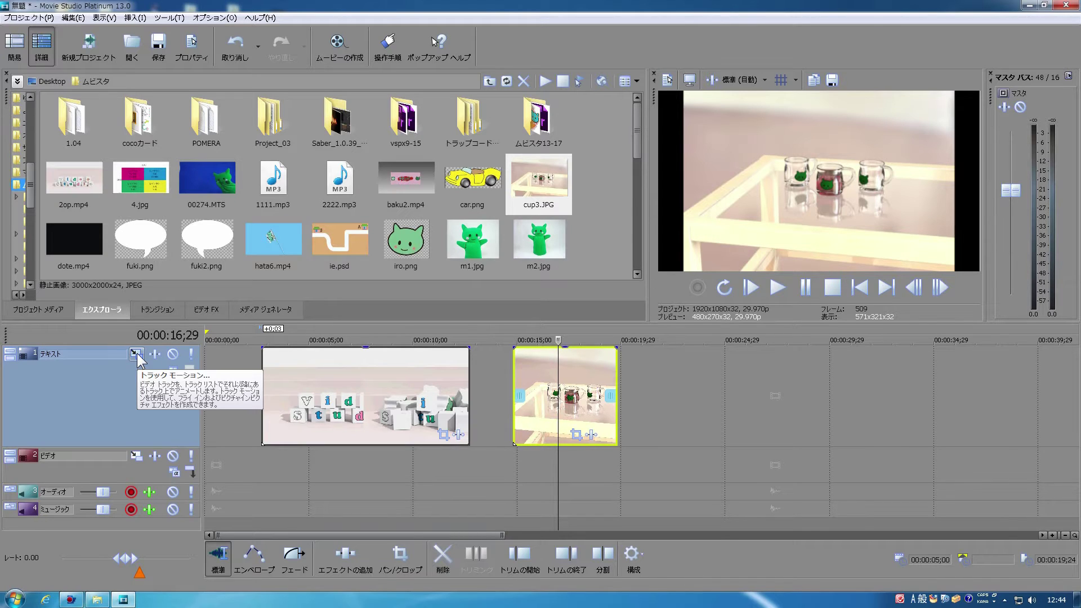
- Open Event Pan/Crop for the 2op clip and move its window clear of the clip on the timeline
left_click(393, 374)
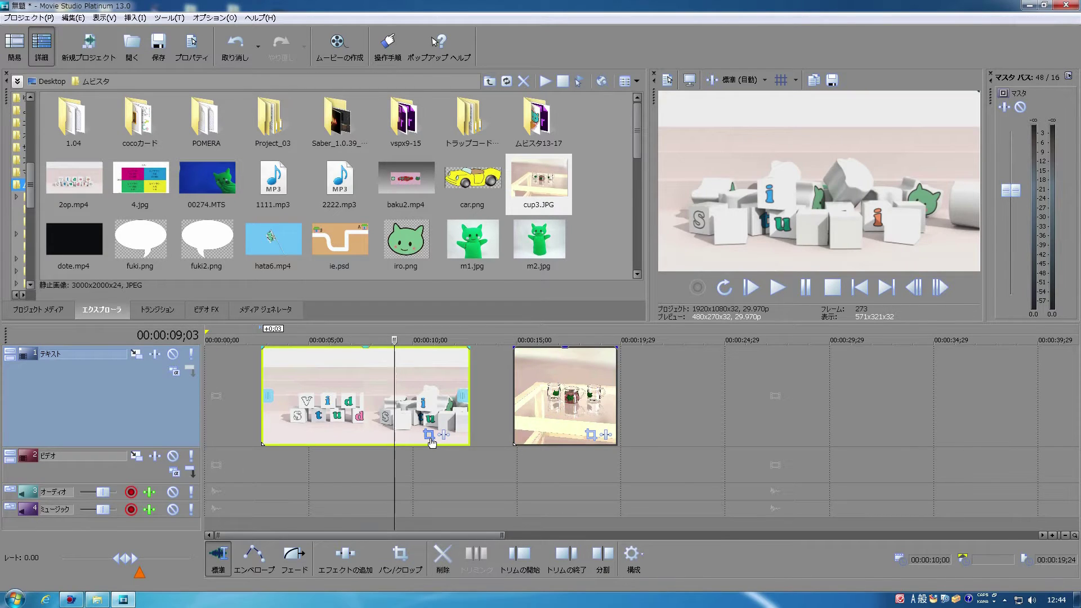
left_click(530, 399)
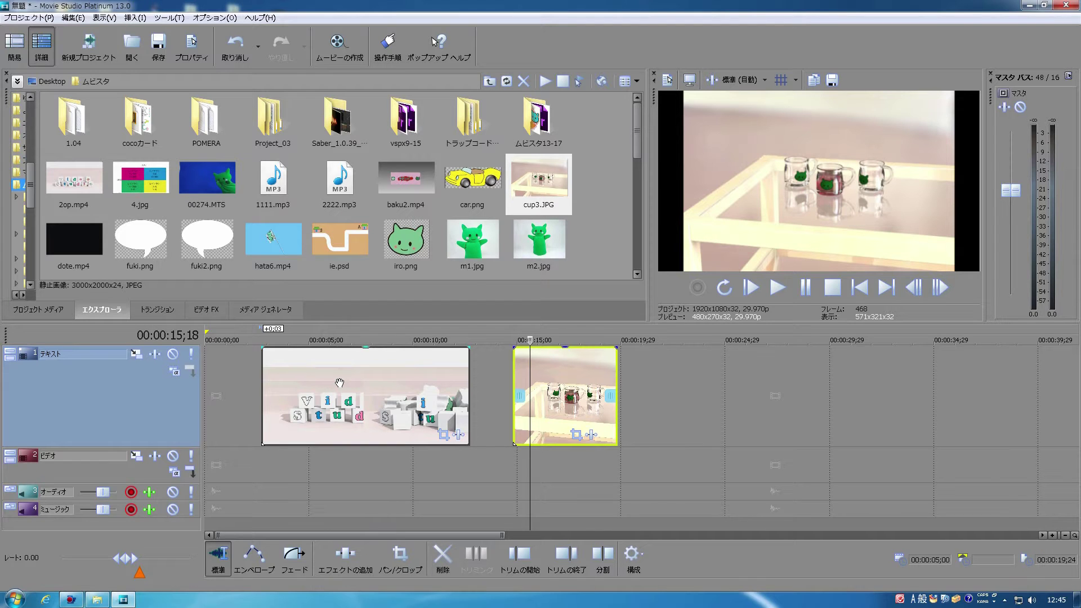
left_click(423, 384)
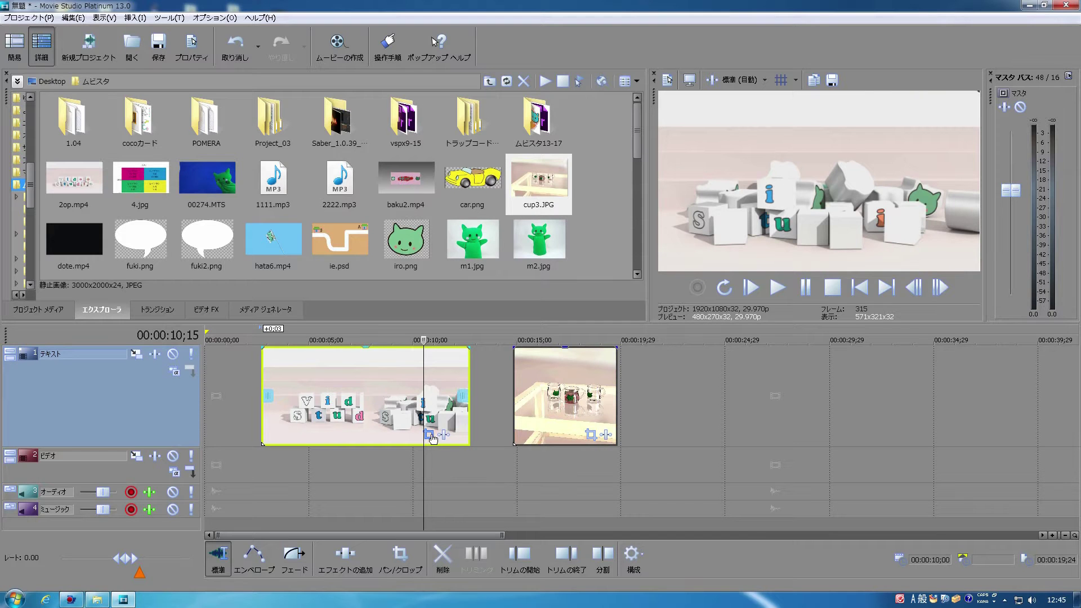
left_click(429, 435)
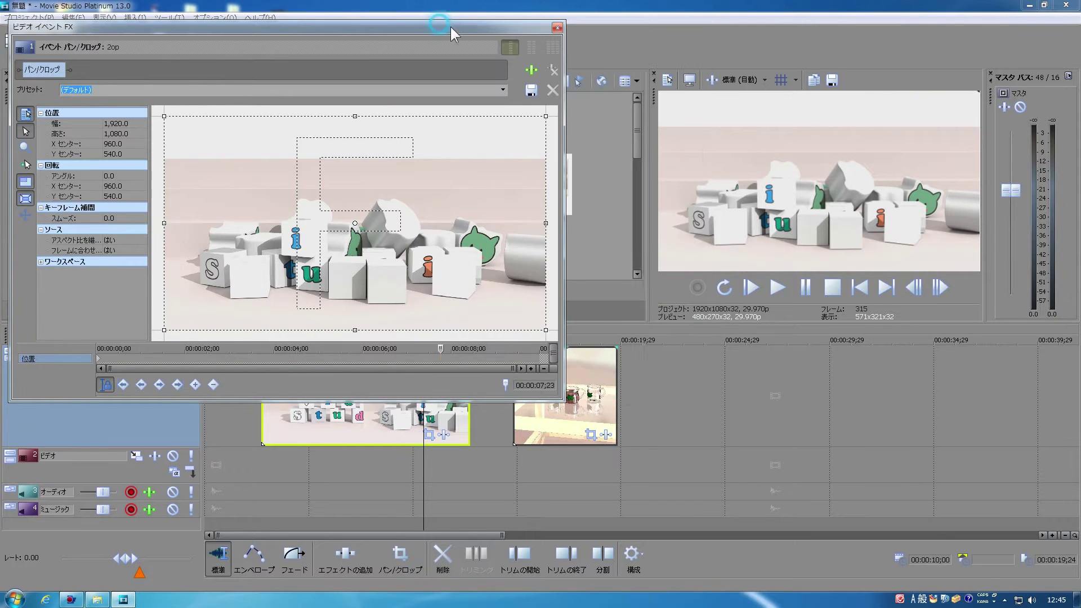
left_click_drag(450, 26, 530, 30)
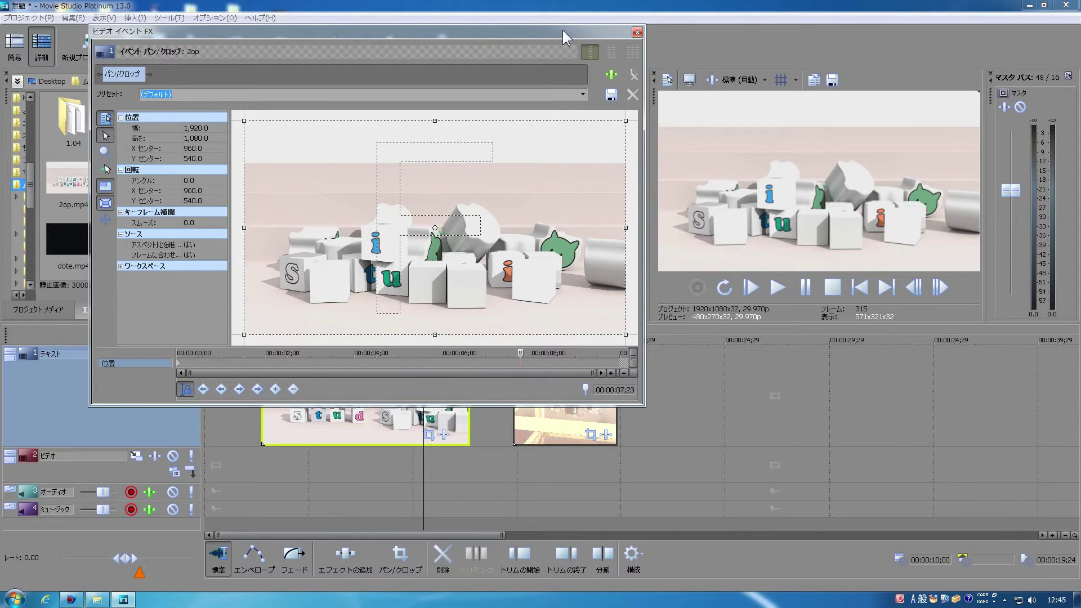
left_click_drag(563, 29, 973, 229)
- Scrub the main timeline across the 2op clip to compare the playhead with the pan/crop keyframe cursor
left_click_drag(417, 340, 403, 340)
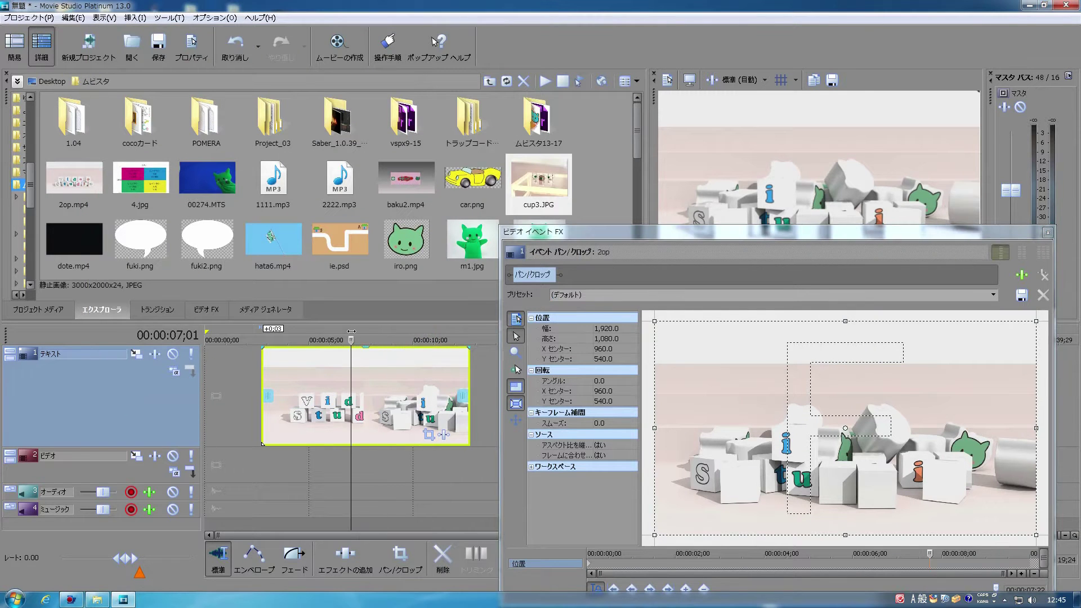
left_click_drag(667, 233, 242, 63)
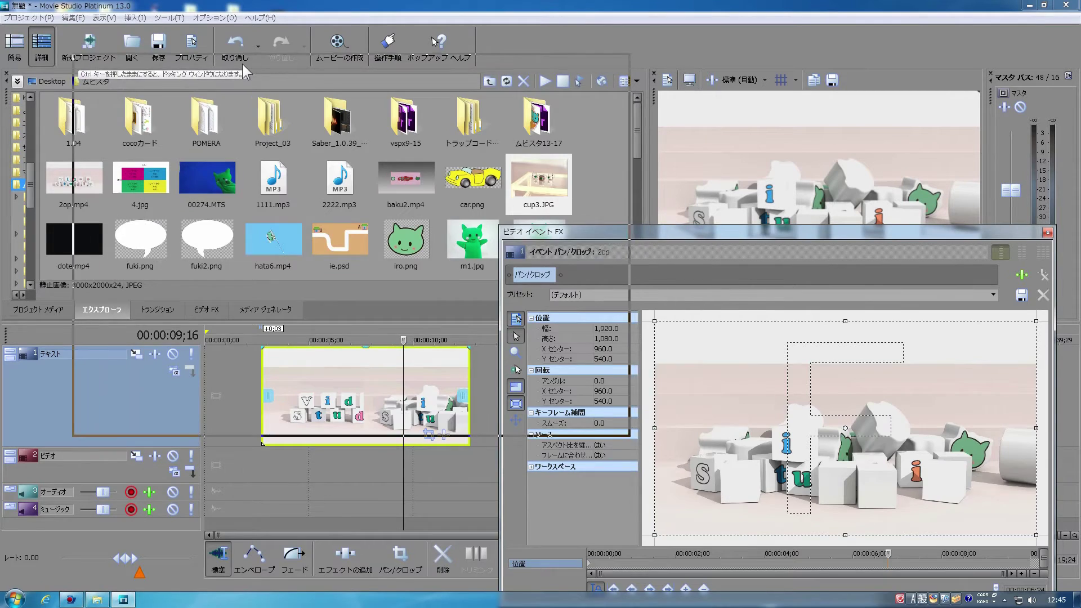
left_click_drag(455, 383, 406, 383)
left_click_drag(365, 63, 814, 219)
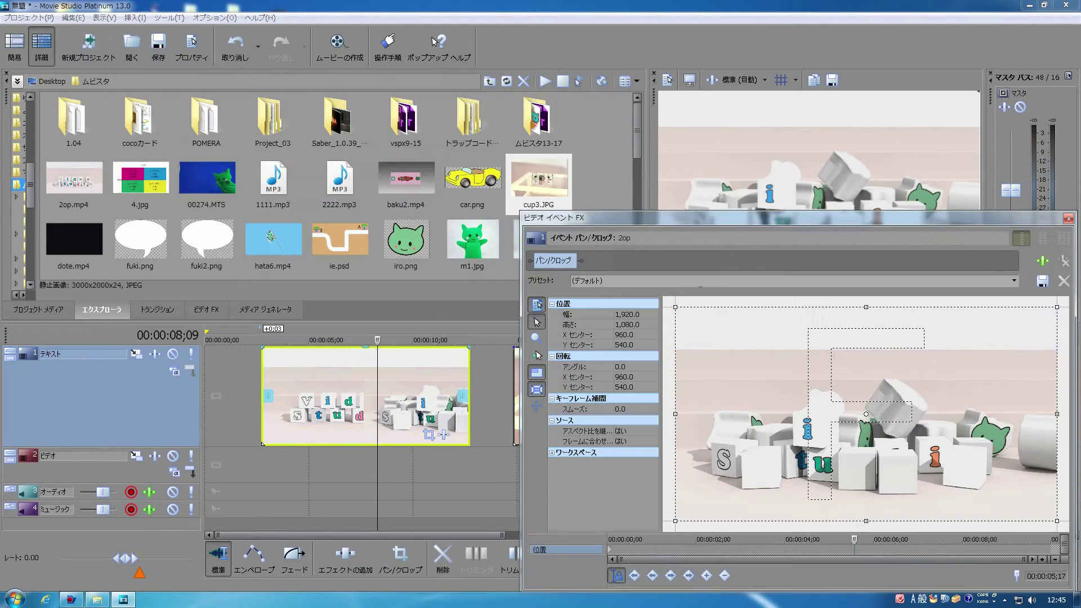
left_click(382, 340)
mouse_move(382, 340)
left_mouse_down()
mouse_move(356, 340)
mouse_move(394, 340)
mouse_move(378, 340)
left_mouse_up()
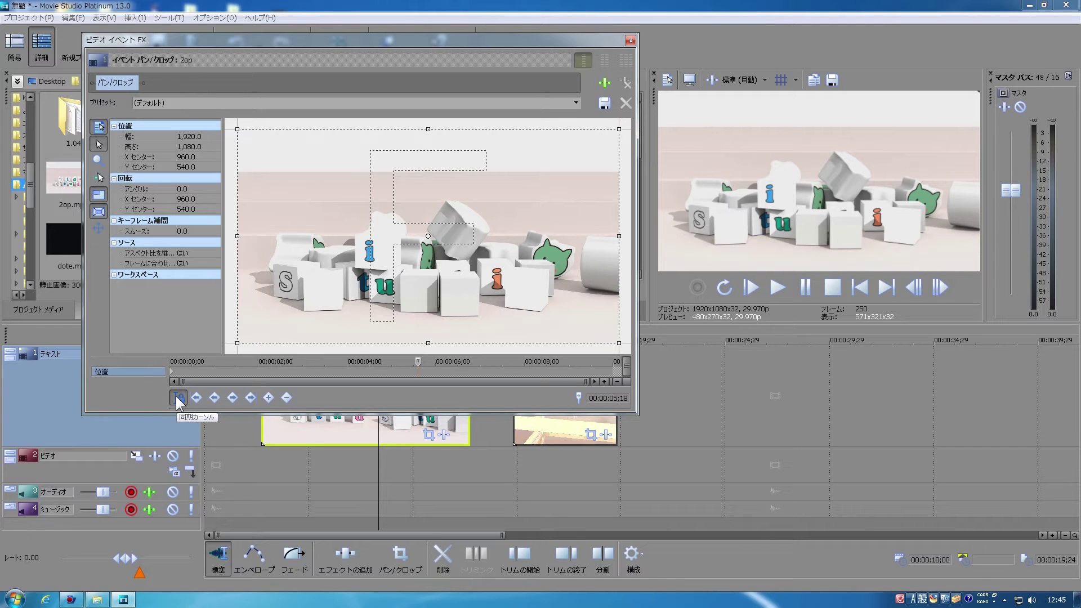
- Toggle Sync Cursor in the pan/crop window and scrub the keyframe timeline to examine how the two cursors relate
left_click(178, 398)
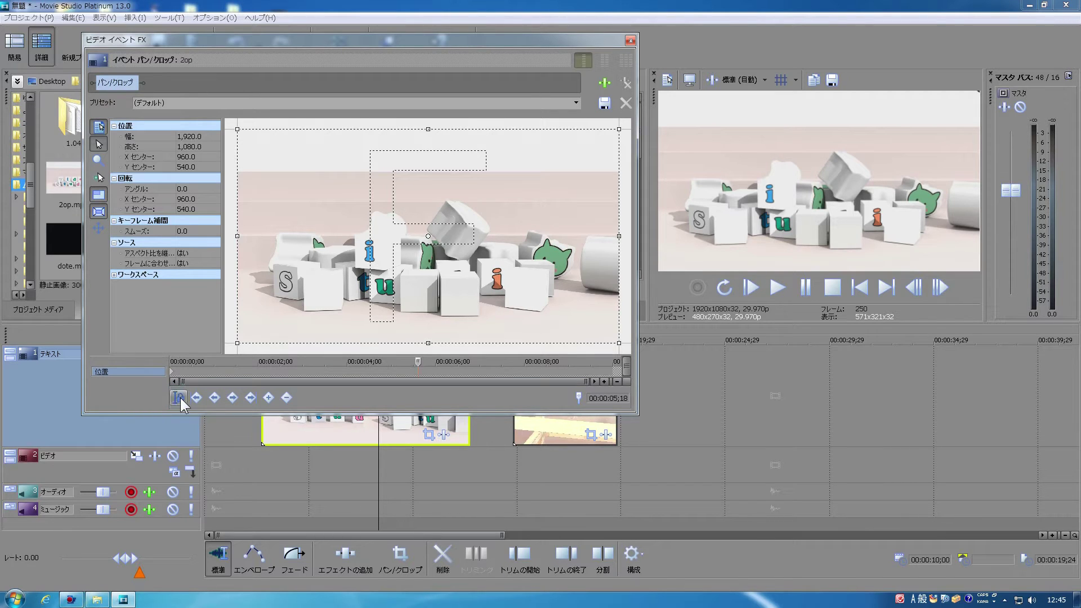
left_click_drag(418, 362, 369, 352)
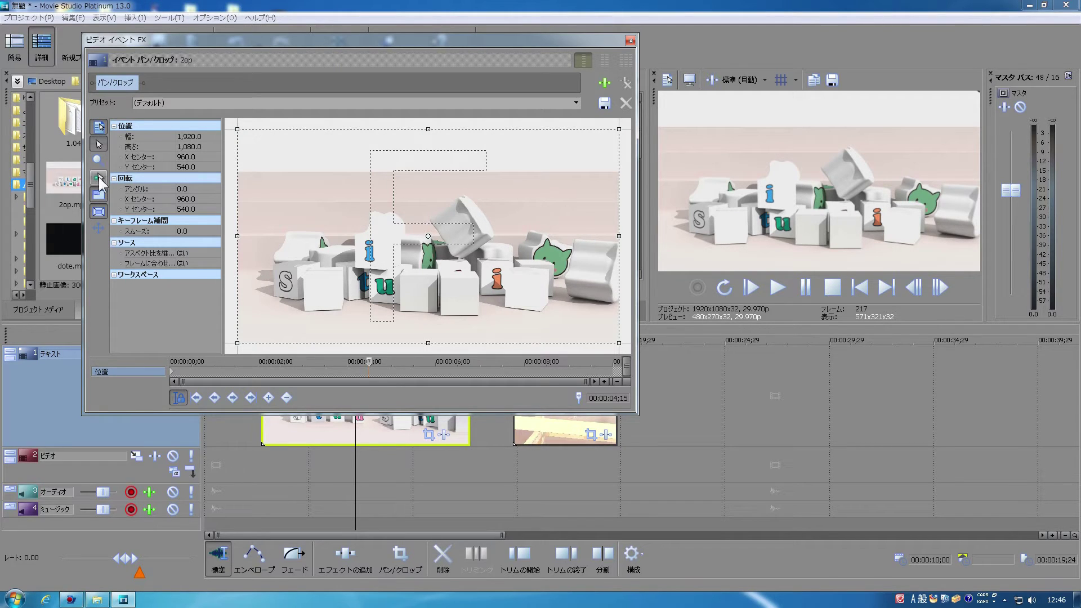
left_click(98, 230)
left_click(99, 213)
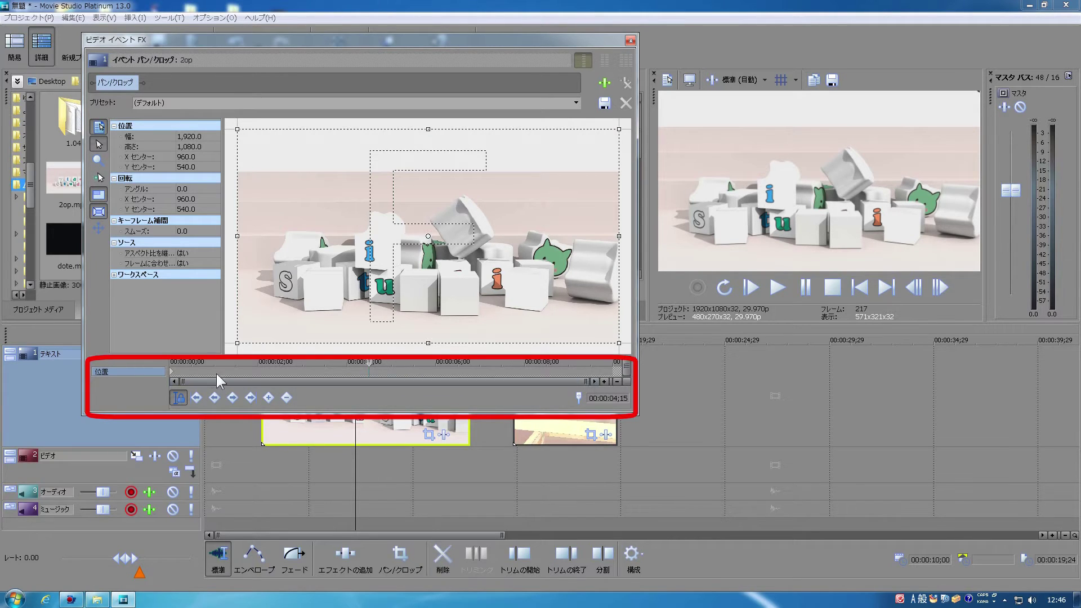
left_click_drag(368, 361, 317, 362)
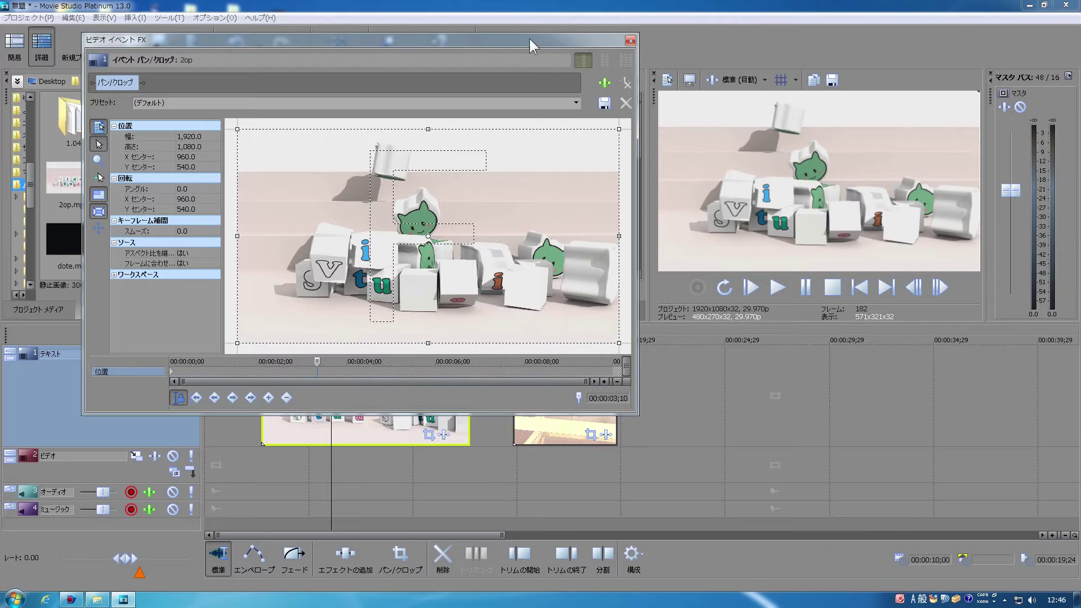
- Compare the pan/crop timeline's span with the 2op clip by scrubbing it, and close the window
left_click_drag(529, 39, 532, 10)
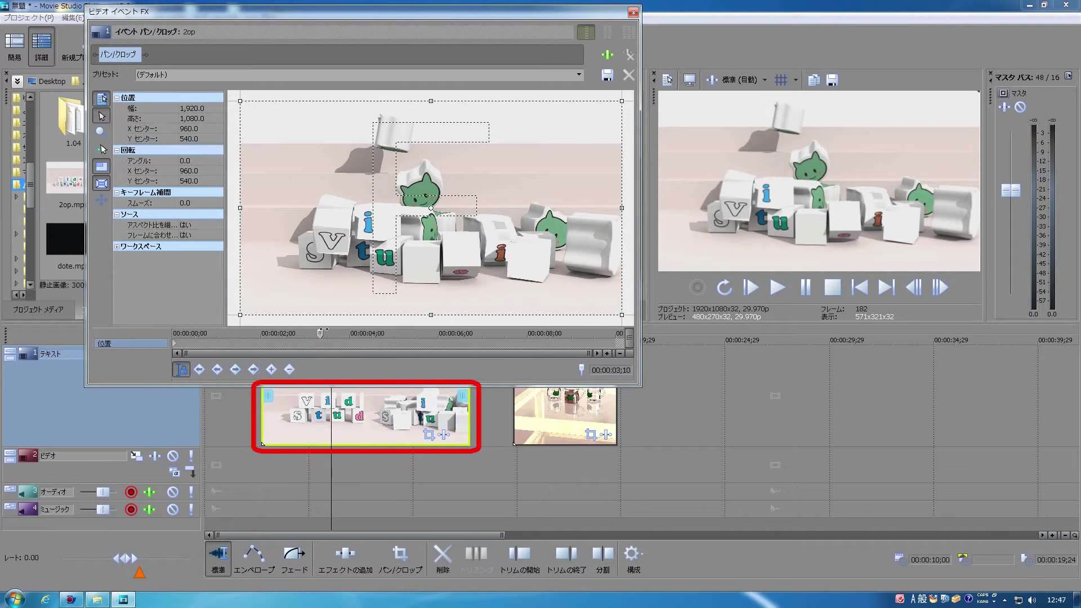
left_click(265, 337)
left_click(493, 337)
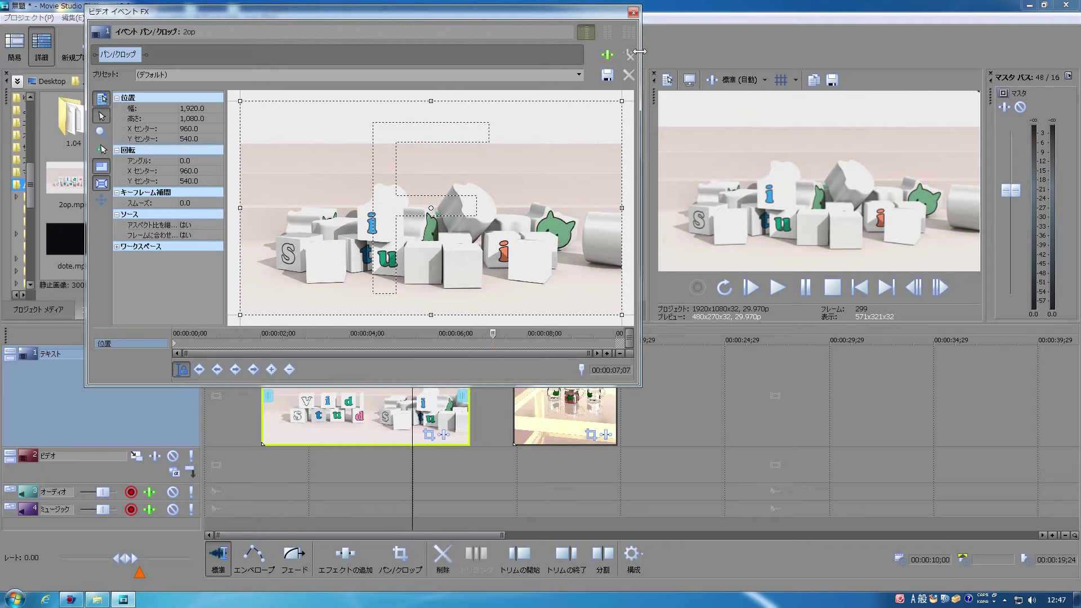
left_click(633, 11)
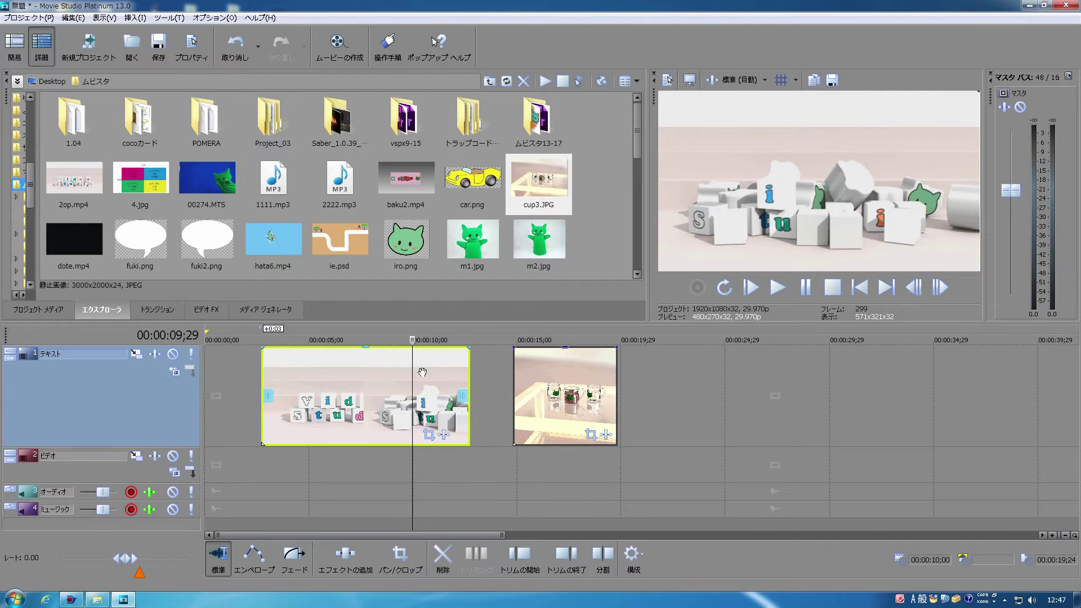
- Open Track Motion for the テキスト track and compare its keyframe timeline with the main timeline around the cup3 image
left_click(577, 355)
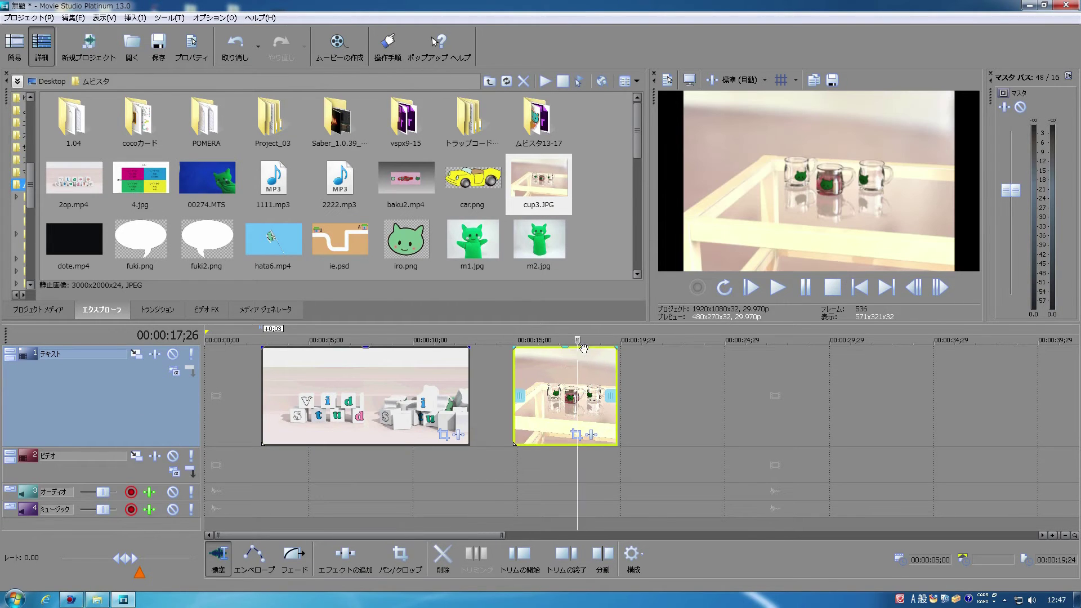
left_click_drag(577, 339, 617, 339)
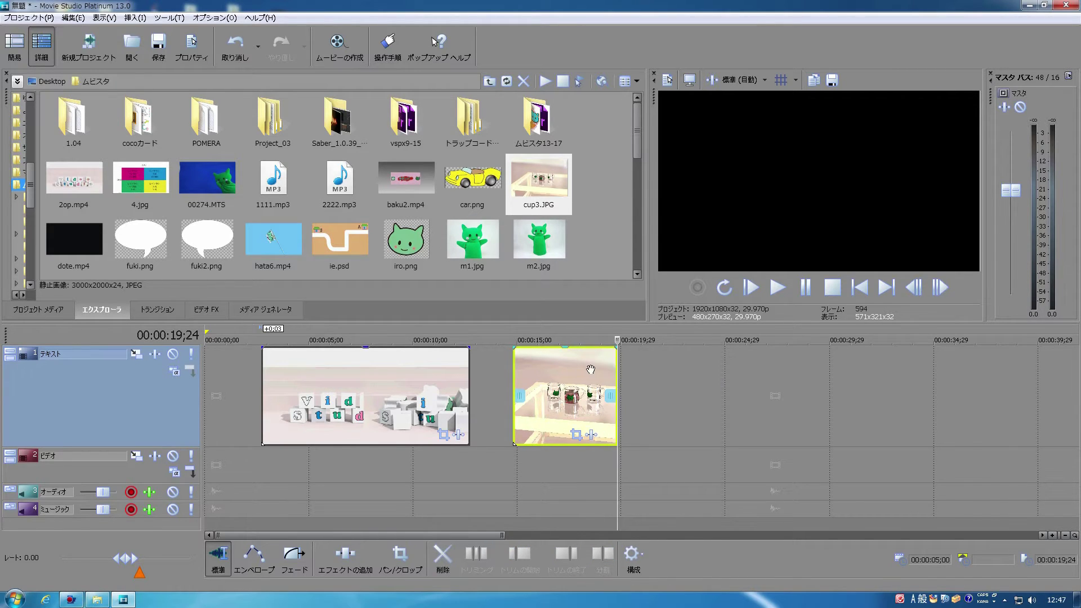
left_click(137, 354)
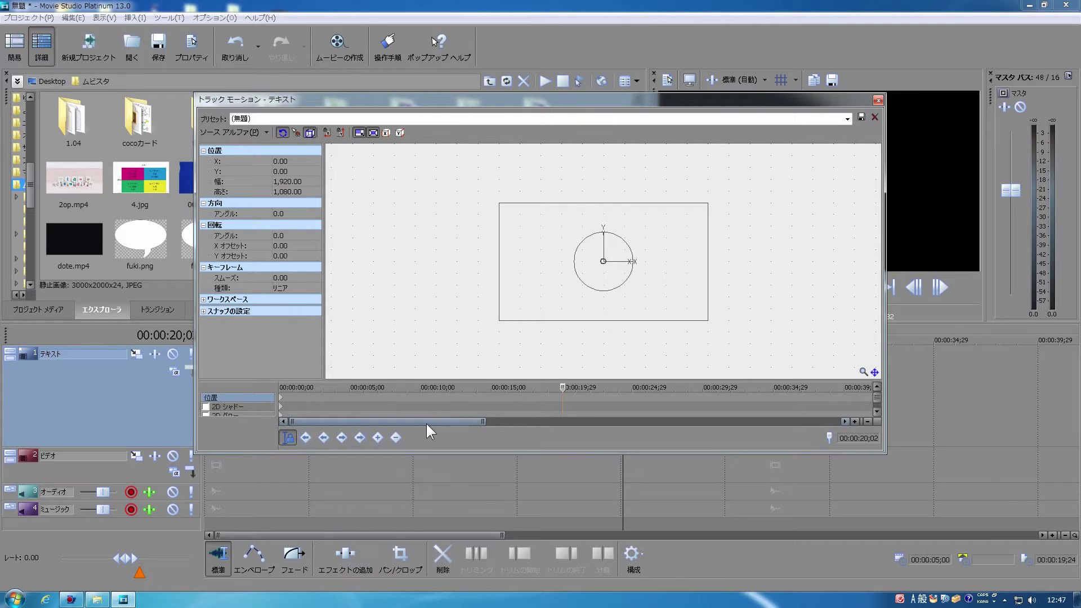
left_click_drag(427, 425, 434, 479)
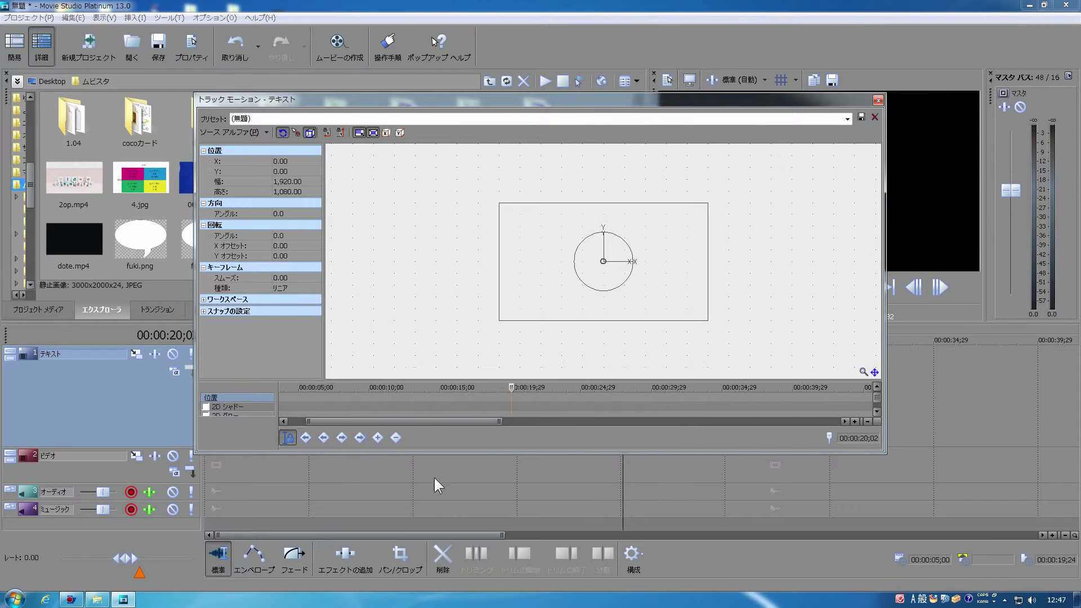
left_click(545, 406)
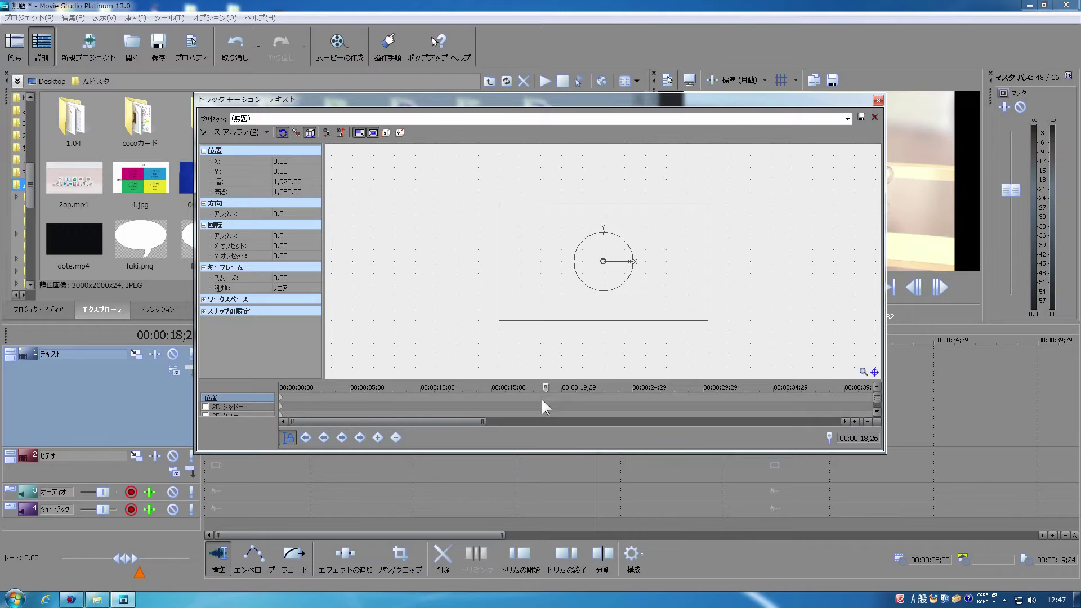
- Move and narrow the Track Motion window to uncover the preview, and close it
left_click_drag(584, 104, 443, 91)
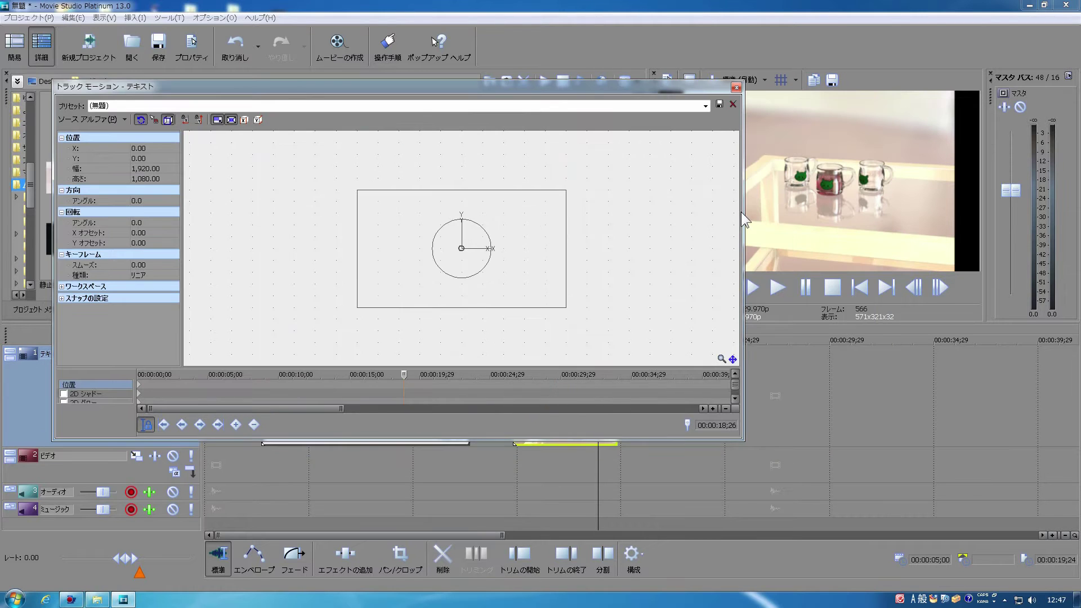
left_click_drag(741, 214, 589, 215)
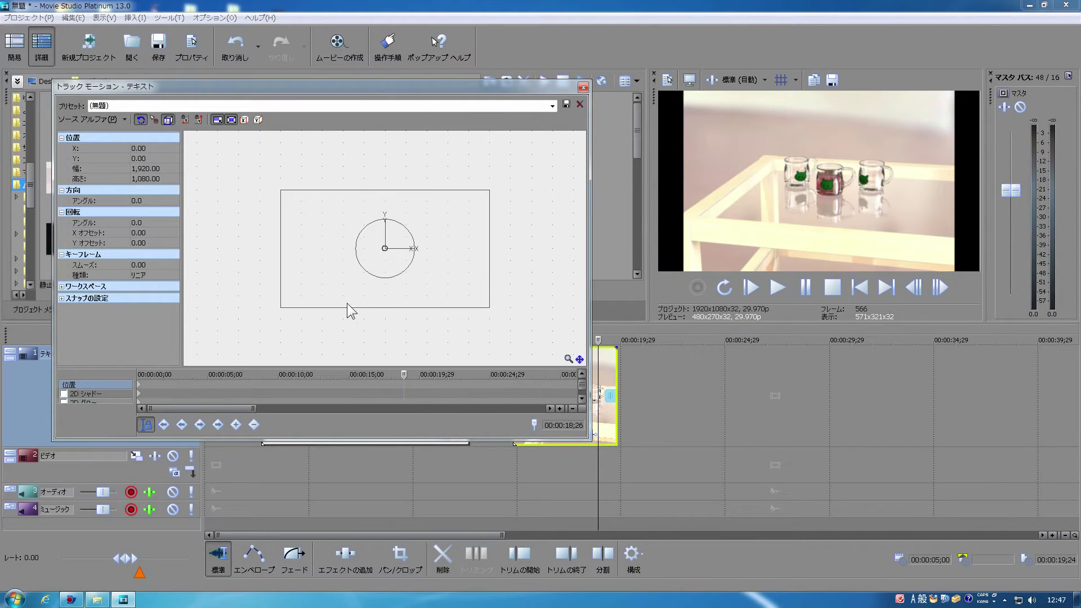
left_click(583, 87)
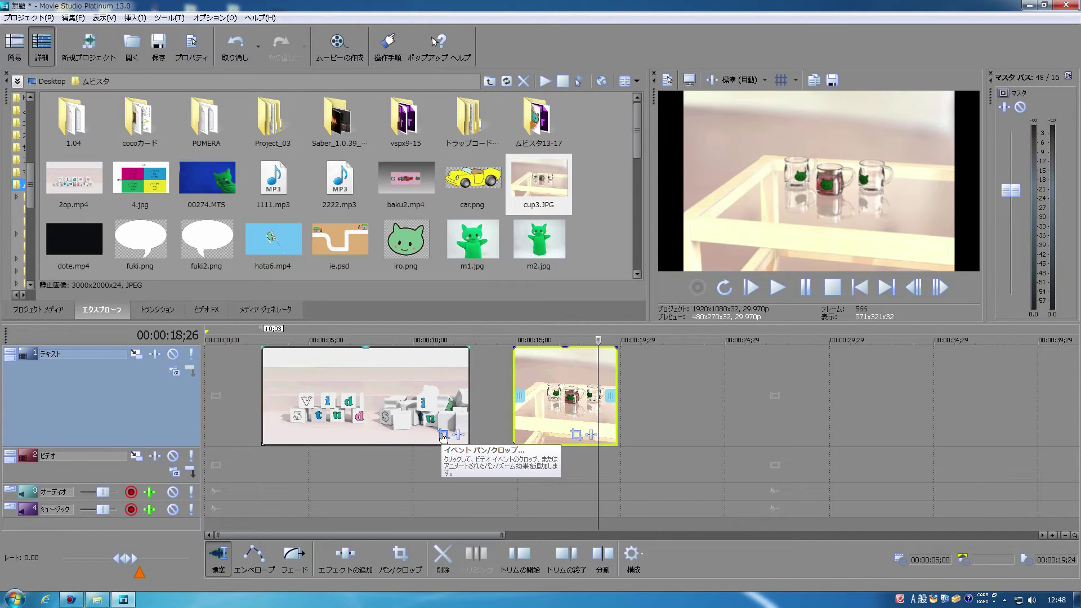
- Reopen Event Pan/Crop for the 2op clip and narrow its window to uncover the preview
left_click(371, 385)
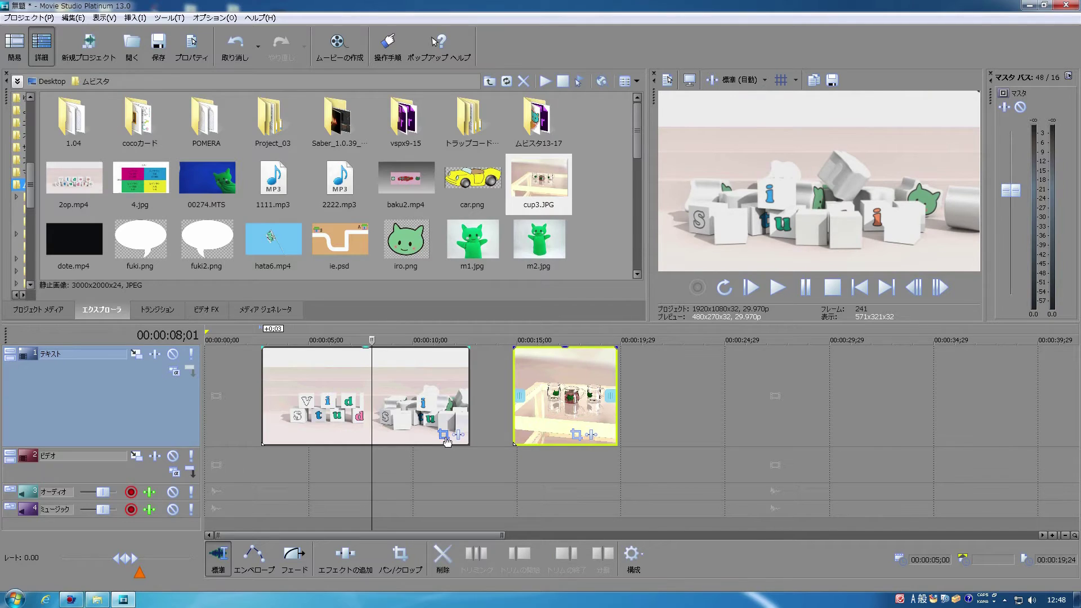
left_click(444, 435)
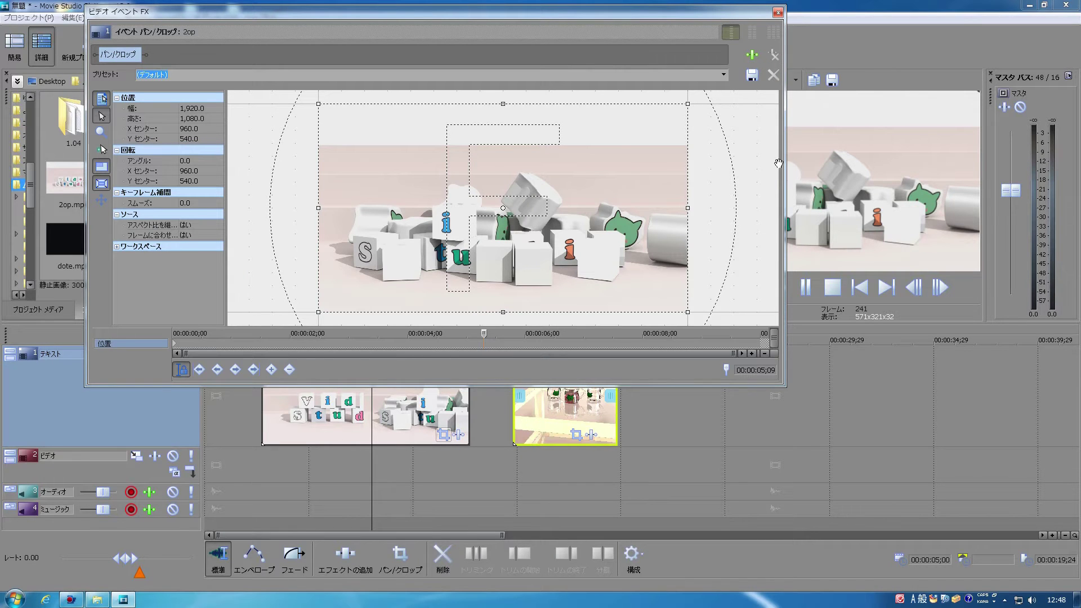
left_click_drag(782, 164, 568, 163)
- Add a position keyframe to the 2op clip's pan/crop timeline and move it to 00:00:03;12
left_click_drag(347, 330, 277, 324)
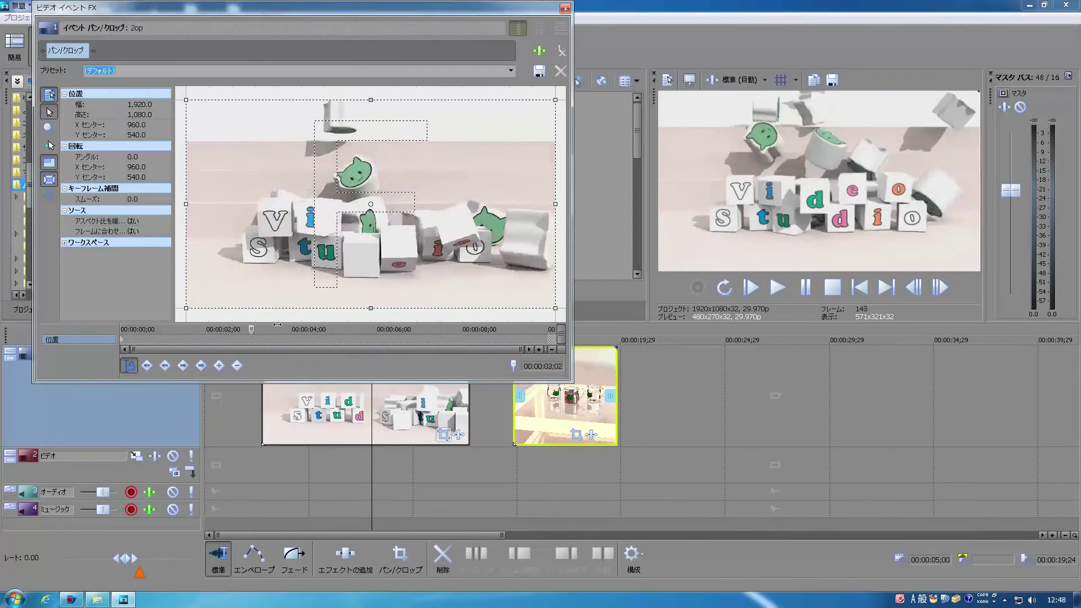
left_click(278, 325)
double_click(146, 340)
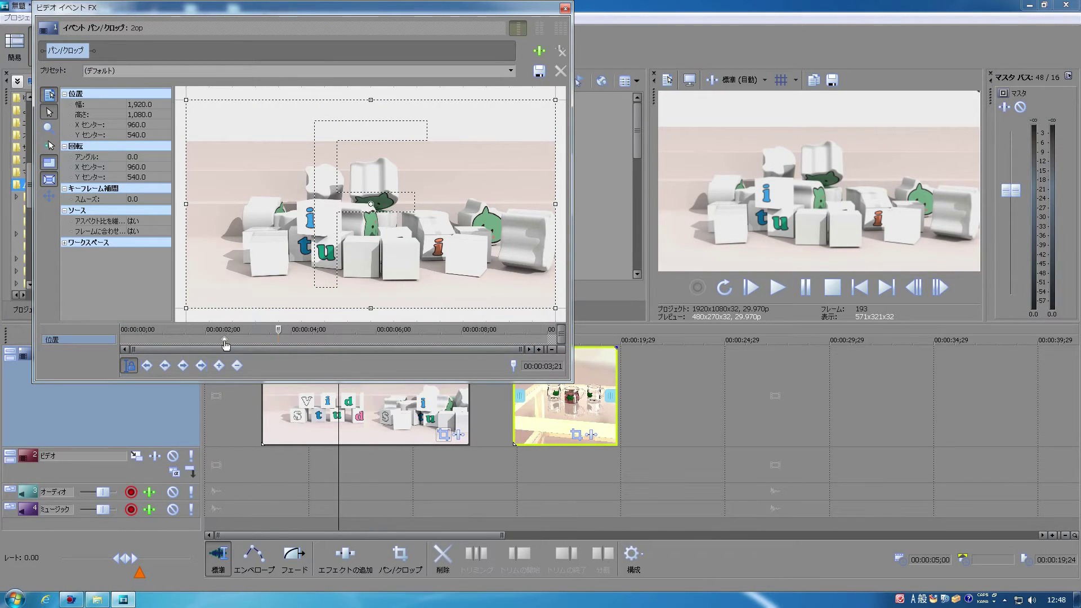
left_click_drag(226, 346, 262, 347)
- At 00:00:05;27 in the 2op clip, shrink the crop frame around its center to about 797 × 448
left_click_drag(231, 342, 372, 330)
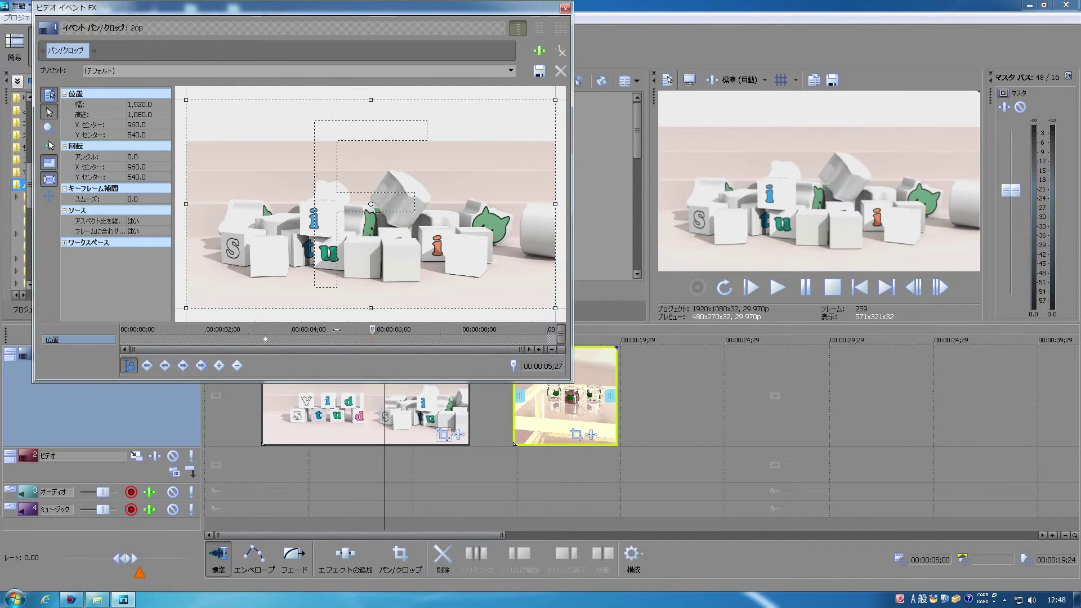
key("Left")
left_click_drag(367, 331, 369, 331)
left_click(554, 307)
left_click_drag(553, 307, 467, 246)
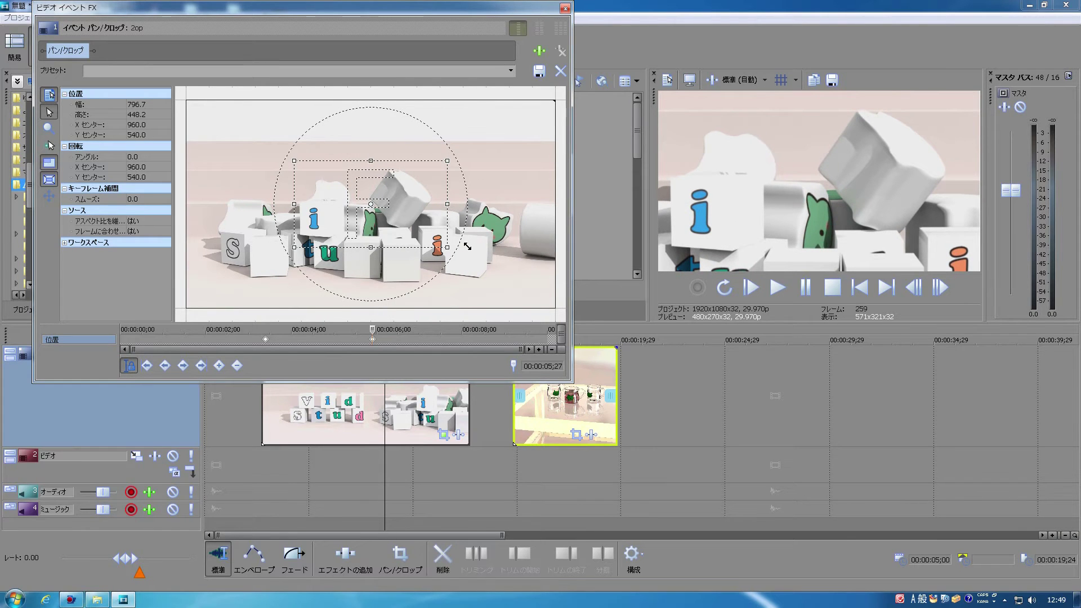
- Reposition the crop frame at 00:00:05;27 to center X 904.4, Y 624.8, and check the zoomed view up to 00:00:07;23
left_click_drag(397, 220, 428, 188)
left_click_drag(399, 213, 387, 236)
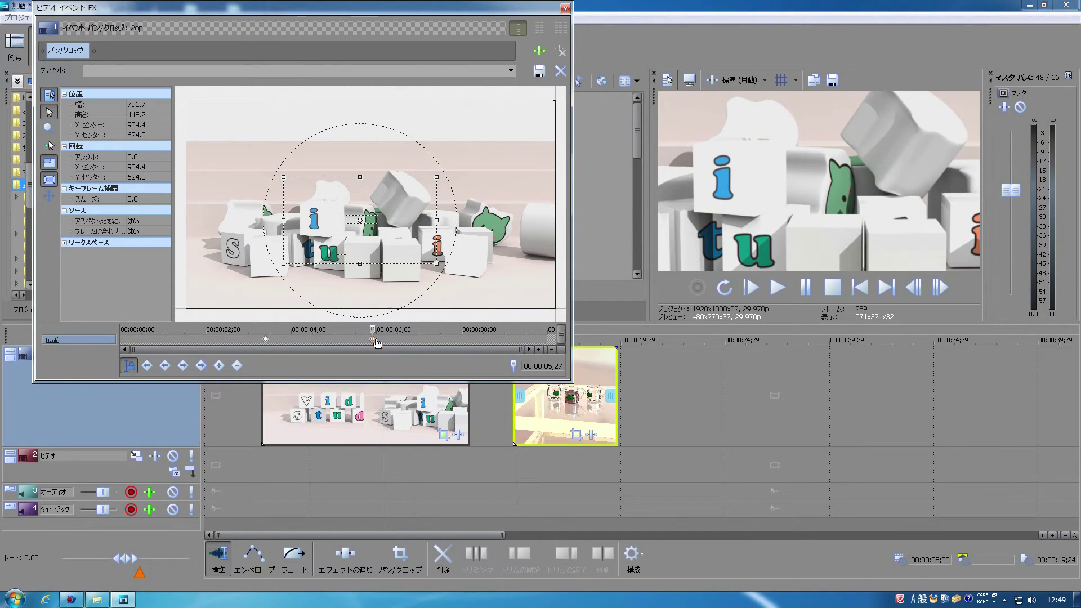
left_click_drag(371, 329, 451, 329)
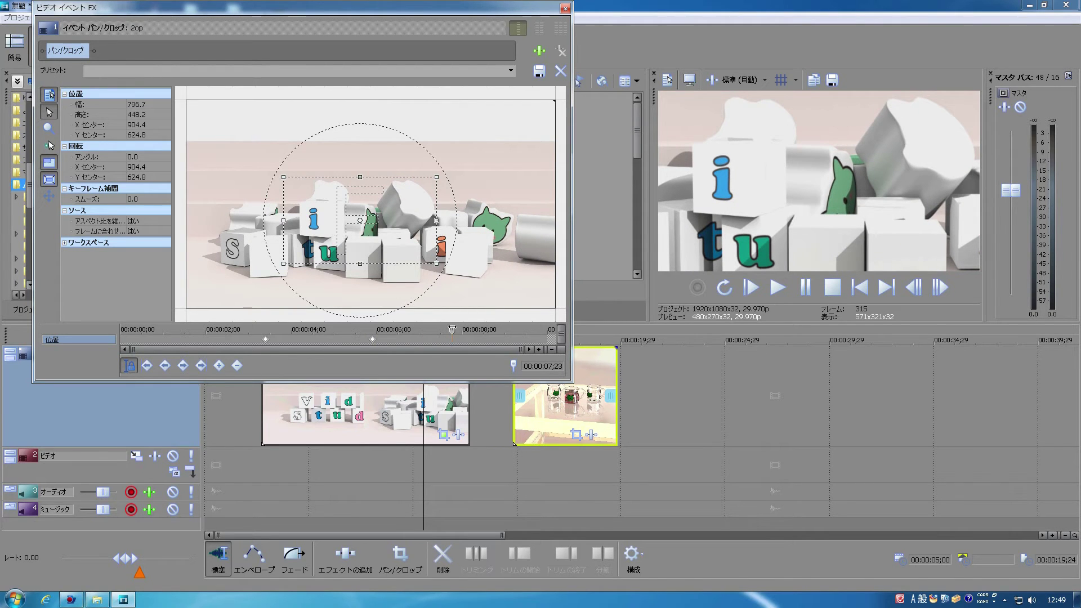
- Copy the full-frame position keyframe at 00:00:03;12
left_click(266, 339)
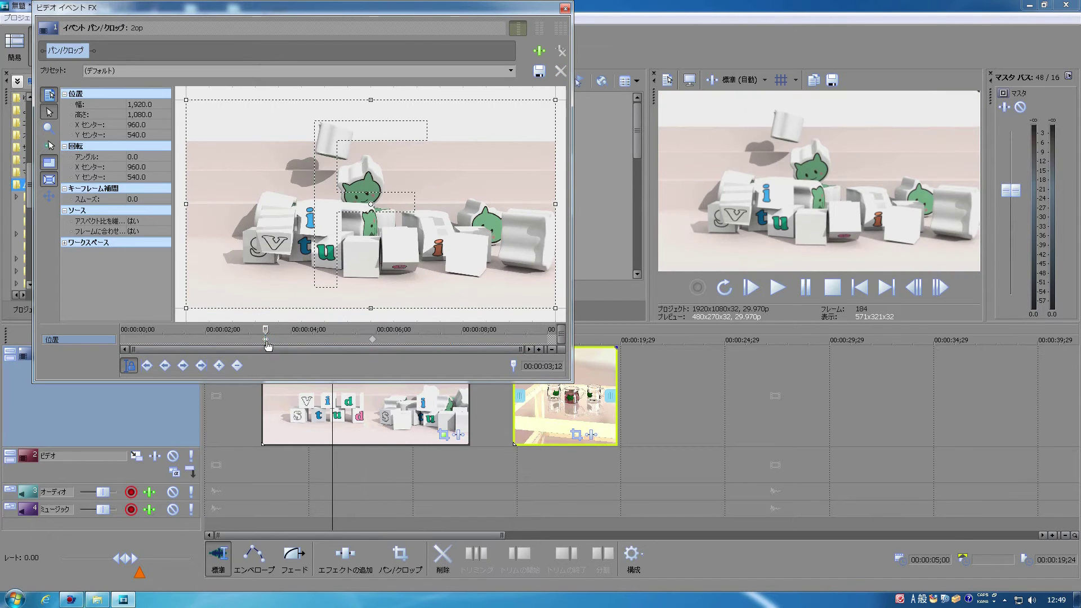
right_click(267, 340)
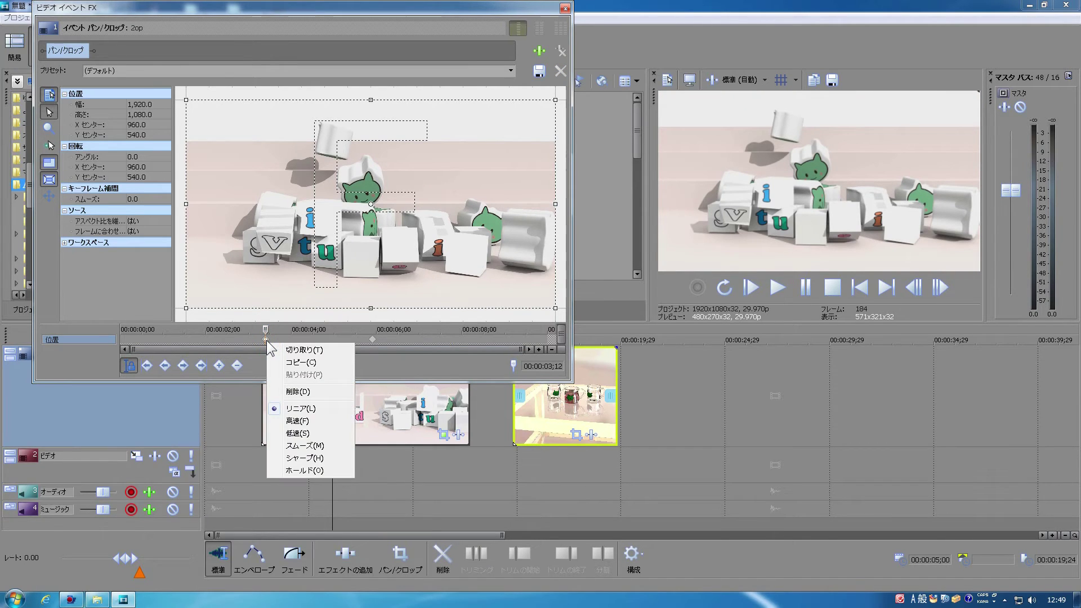
left_click(293, 362)
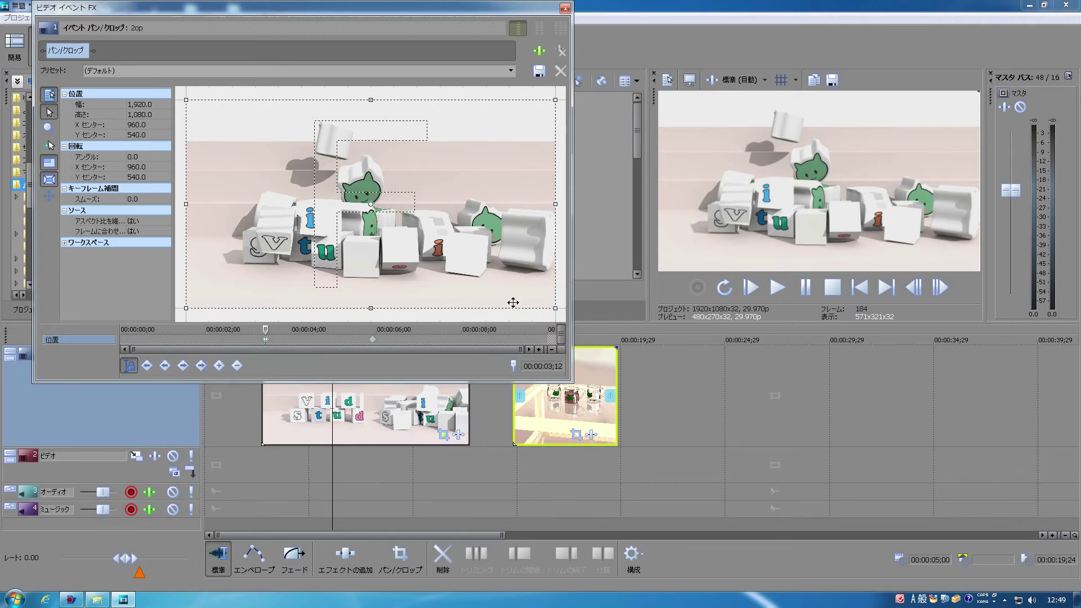
- Paste the copied full-frame keyframe at 00:00:07;15 in the 2op clip's pan/crop timeline, check the result and close the pan/crop window
left_click(442, 329)
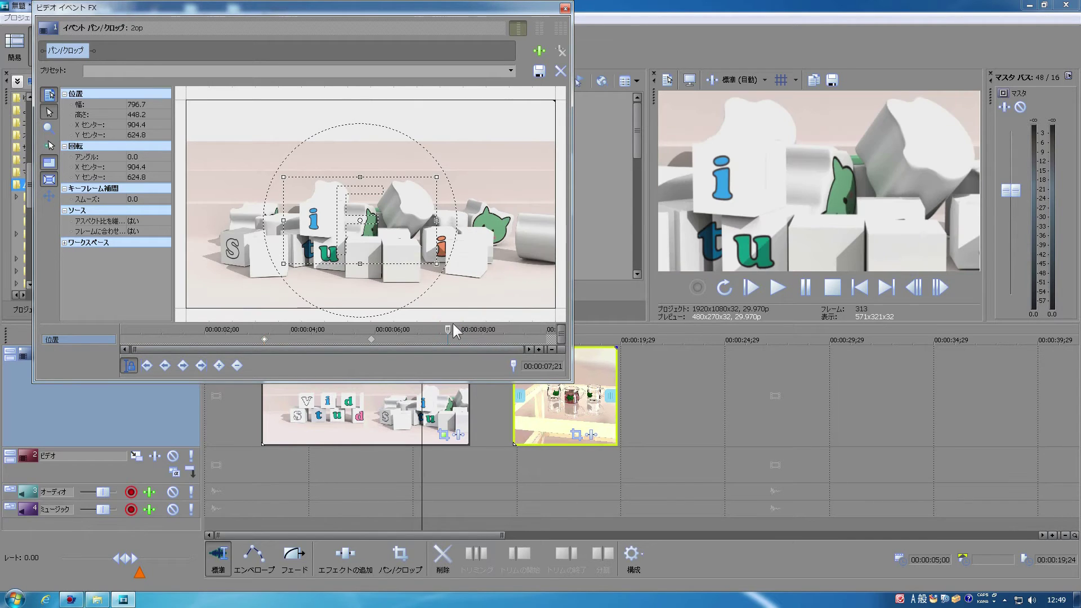
left_click_drag(442, 329, 439, 330)
right_click(441, 338)
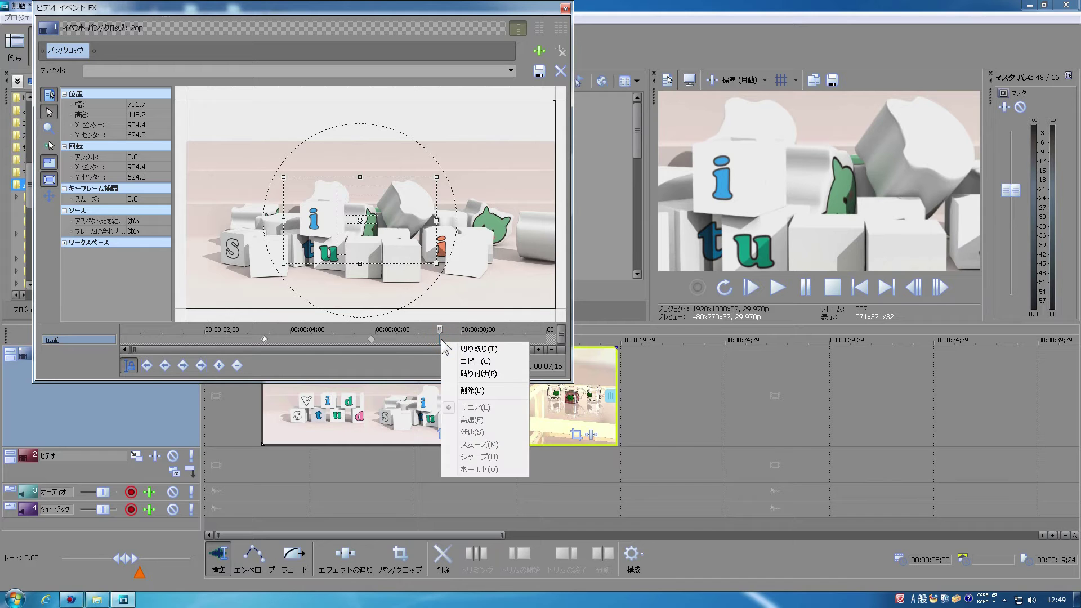
left_click(472, 373)
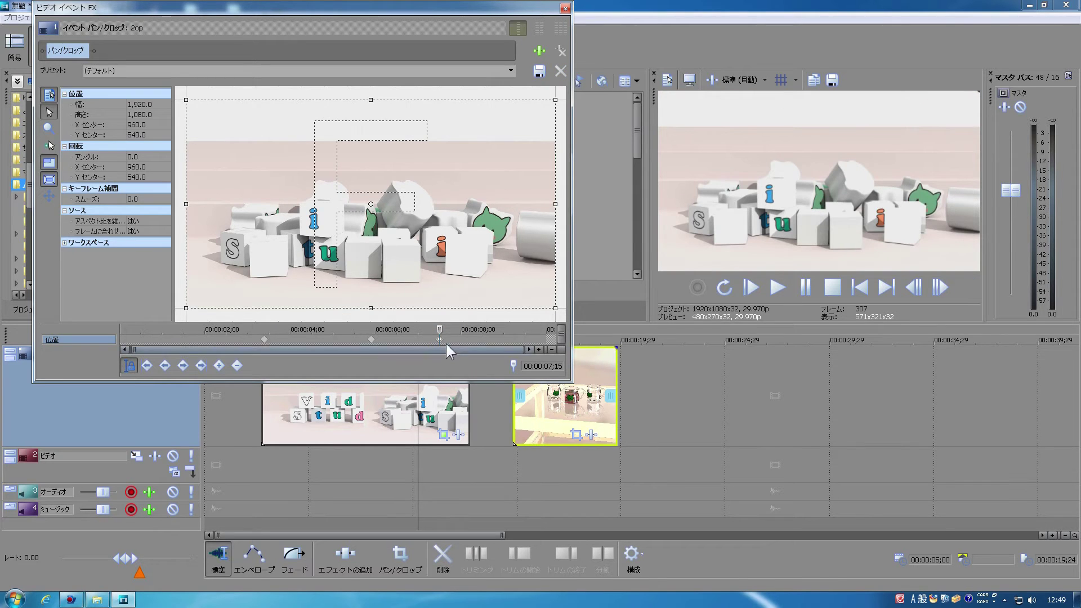
left_click_drag(439, 330, 477, 310)
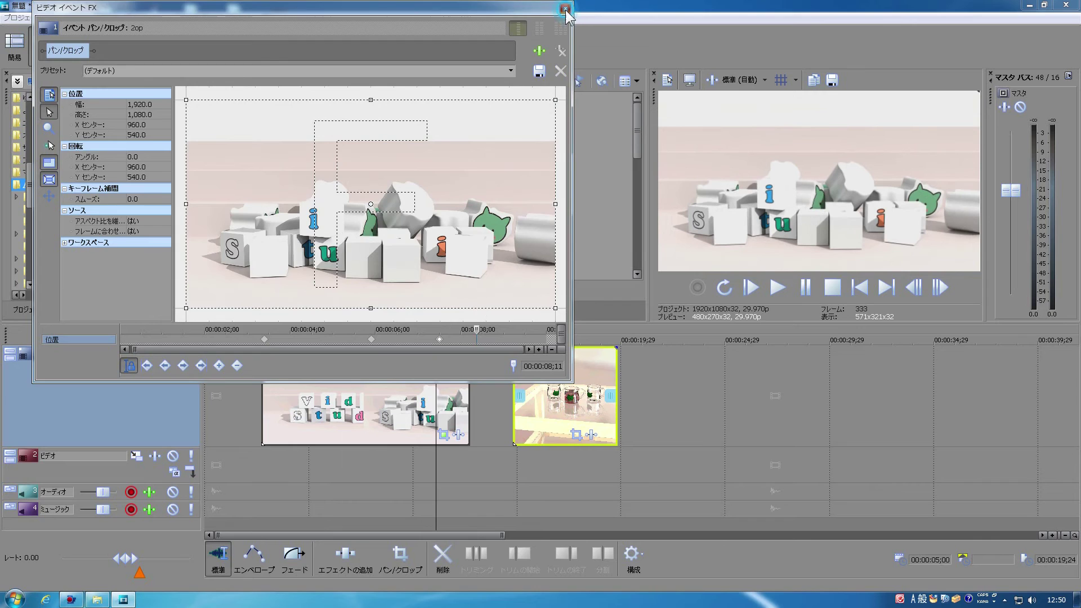
key("alt+F4")
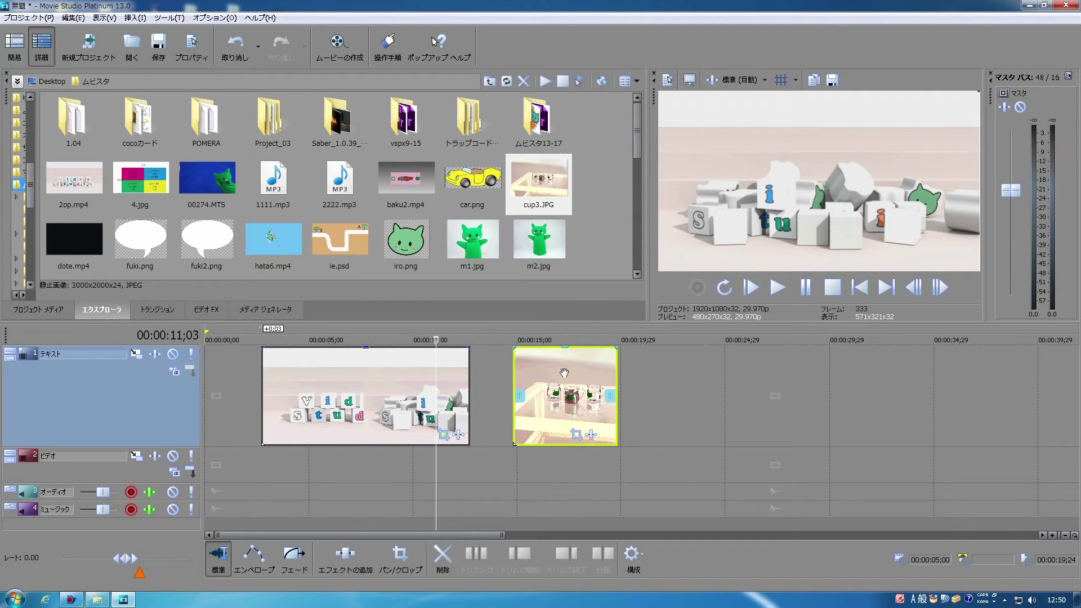
- Open Event Pan/Crop for the cup3 clip, narrow its window, and apply the 16:9 Widescreen TV aspect ratio preset
left_click(566, 381)
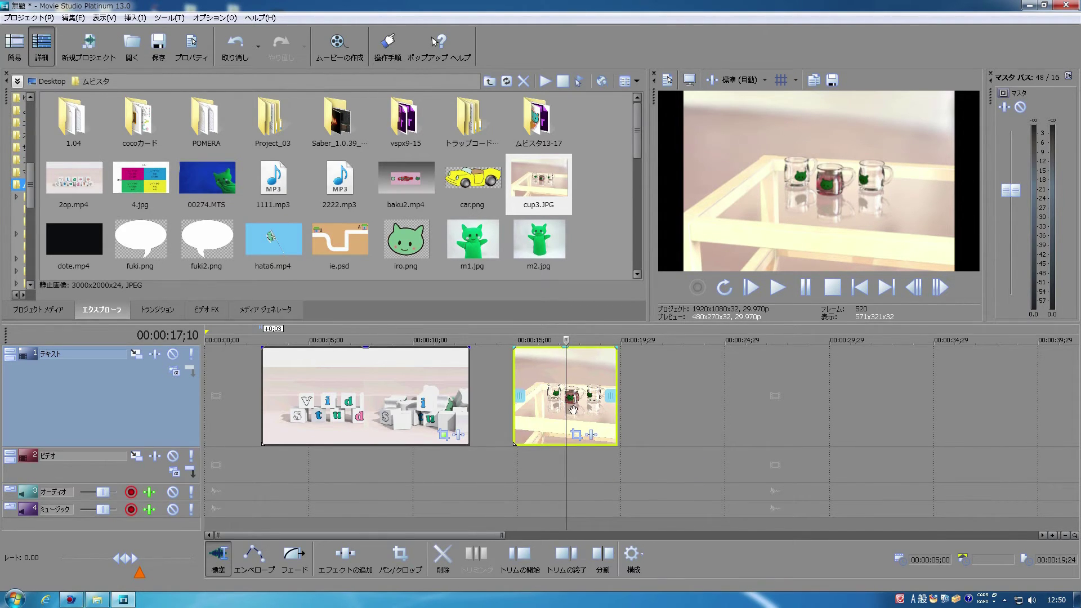
left_click(577, 435)
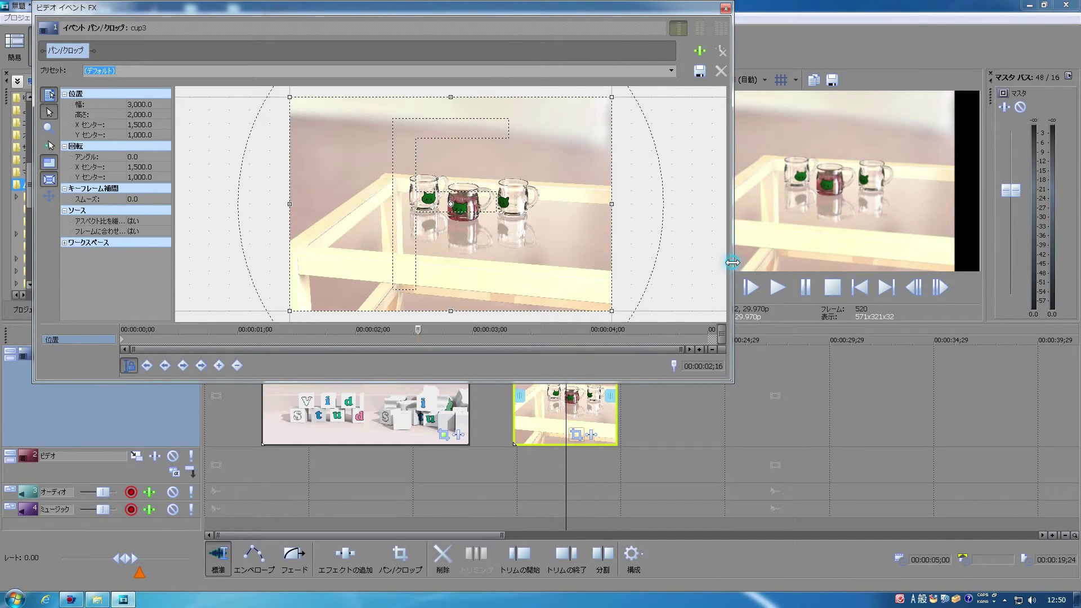
left_click_drag(732, 263, 590, 276)
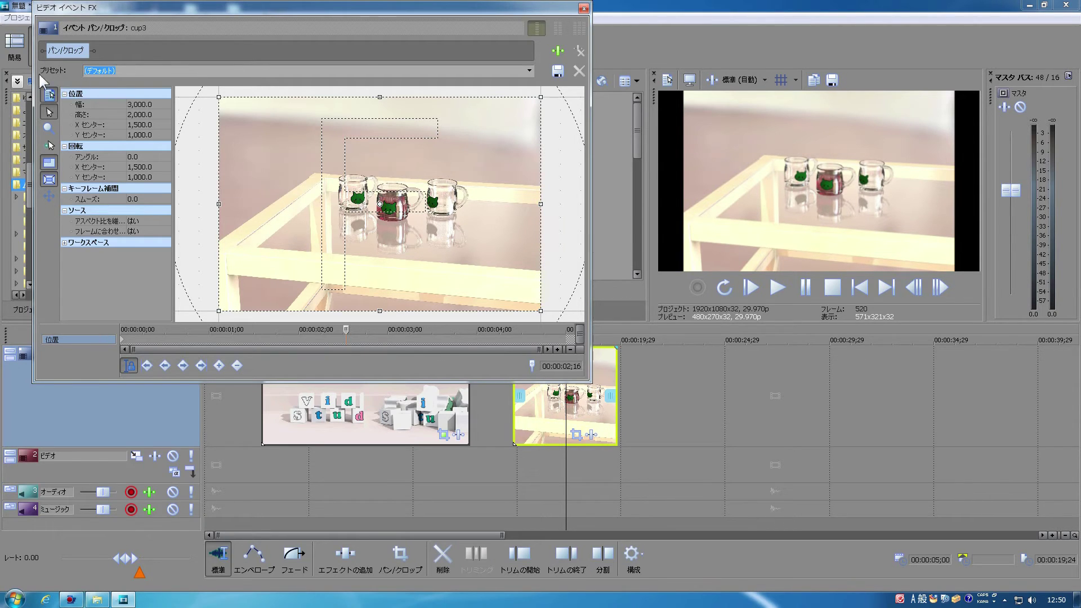
left_click(531, 69)
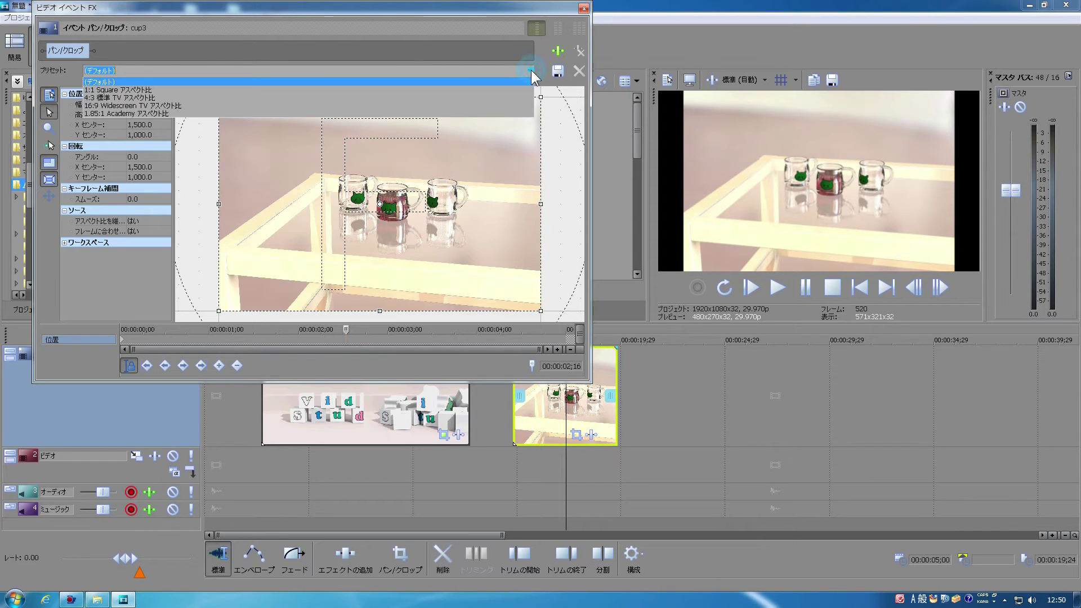
left_click(188, 105)
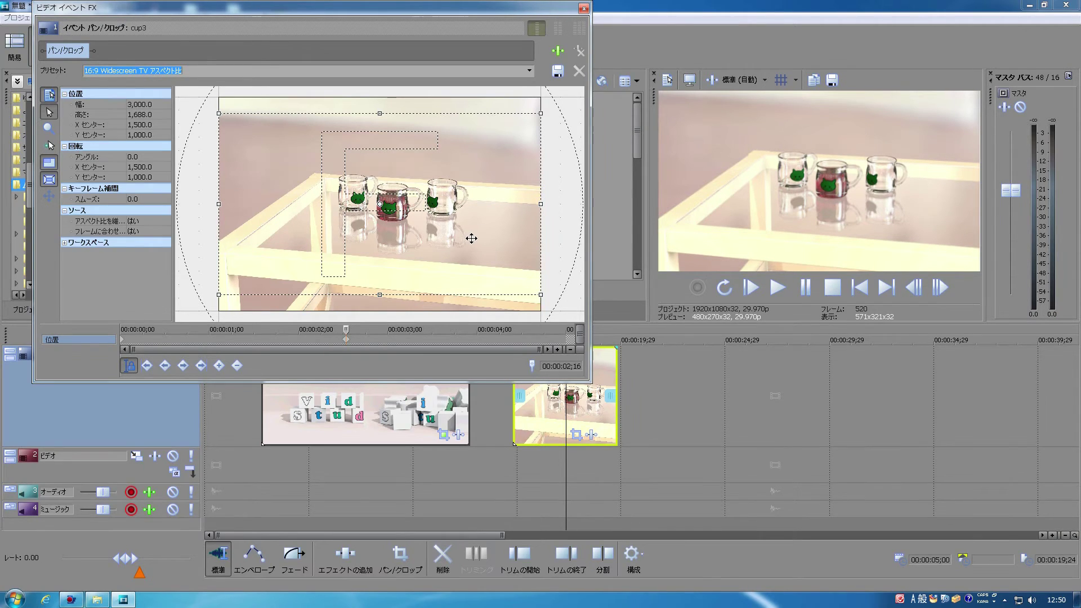
- Move the 16:9 keyframe earlier in cup3's pan/crop timeline and delete the original default keyframe
left_click(346, 341)
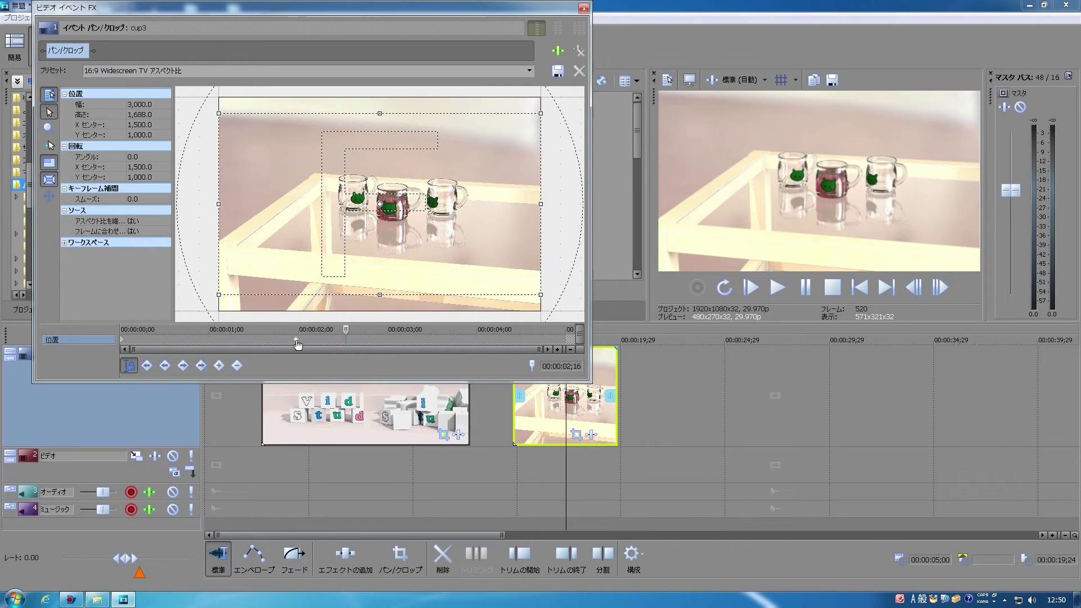
left_click_drag(298, 345, 336, 344)
right_click(168, 340)
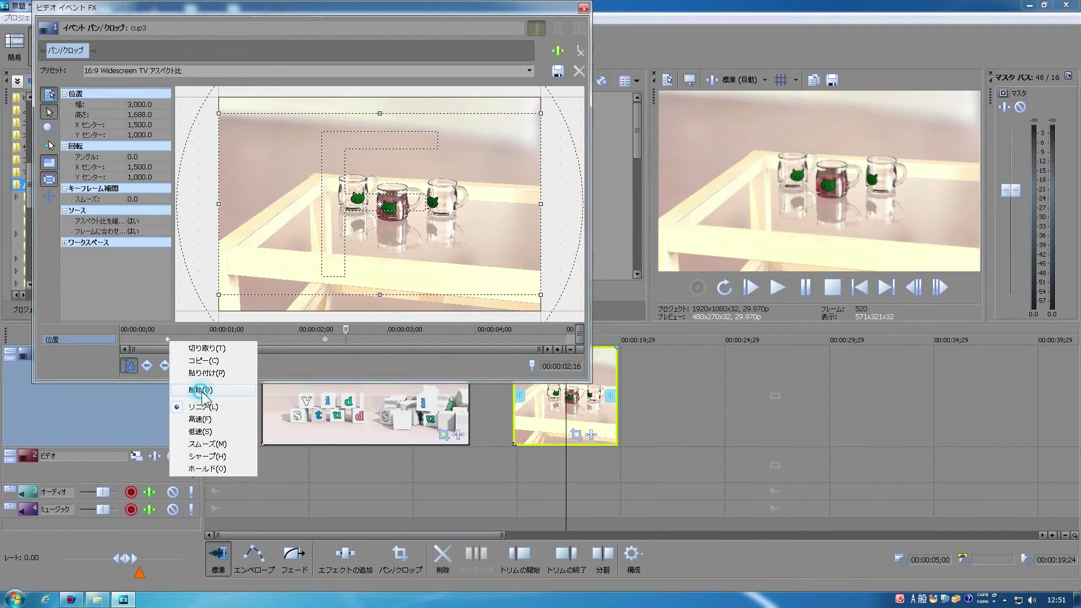
left_click(200, 388)
- At 00:00:02;18 in cup3, shrink the crop frame around the three cups to about 1,414 × 795
mouse_move(346, 329)
left_mouse_down()
mouse_move(186, 330)
mouse_move(350, 331)
left_mouse_up()
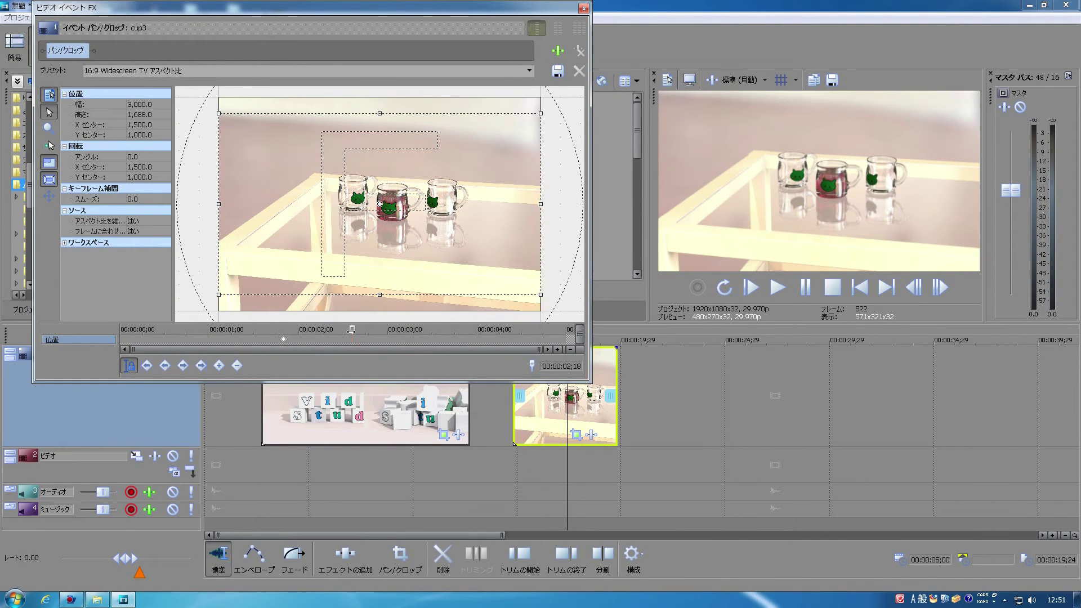
left_click_drag(541, 293, 446, 228)
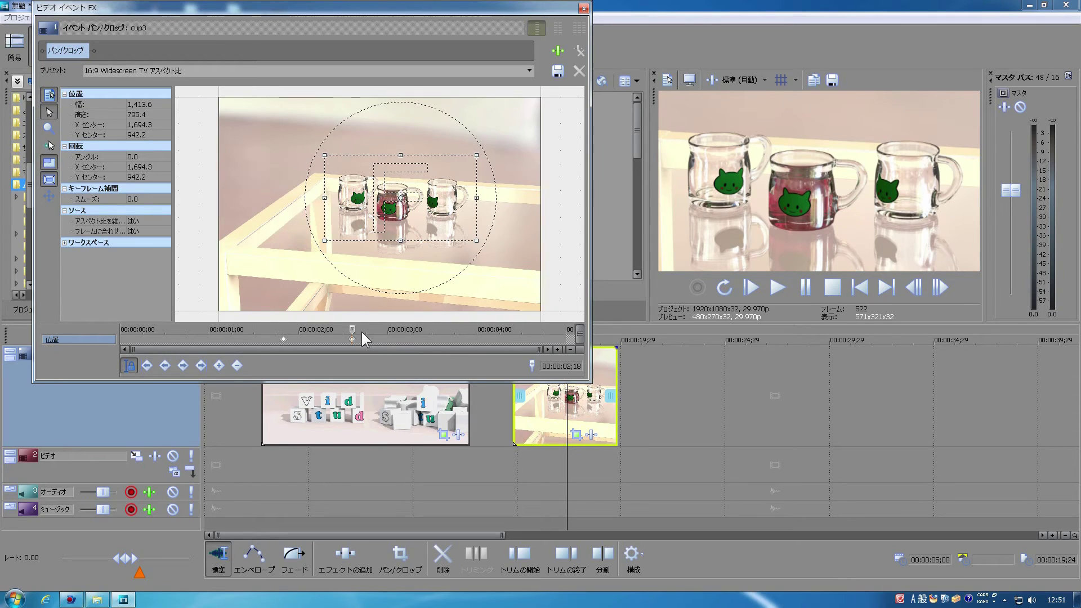
- Copy cup3's wide 16:9 keyframe, paste it at 00:00:03;13, and preview the zoom-out
left_click_drag(401, 322, 426, 322)
right_click(283, 339)
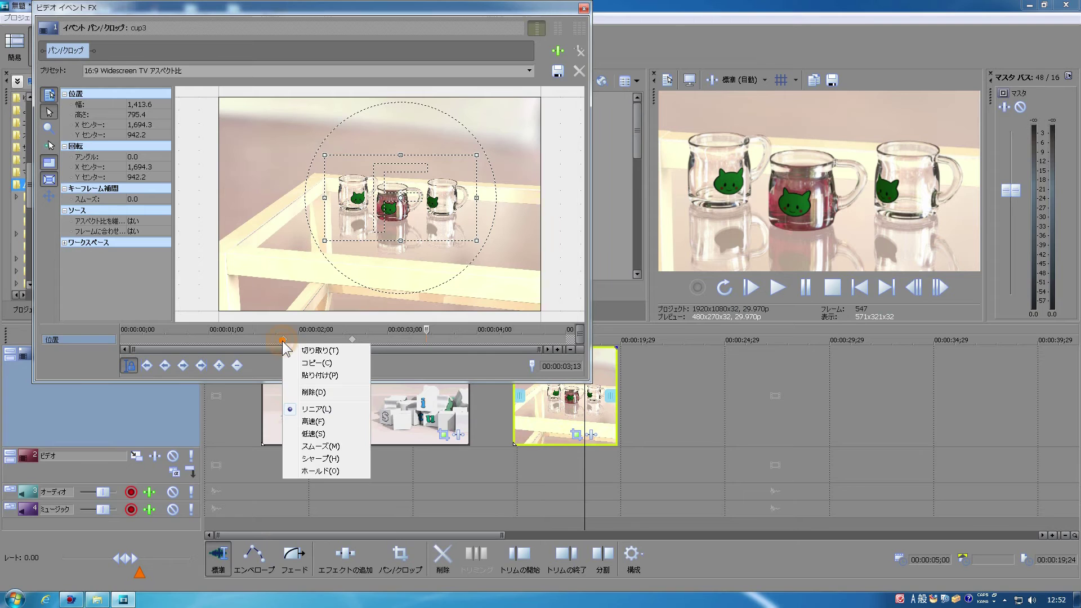
left_click(316, 362)
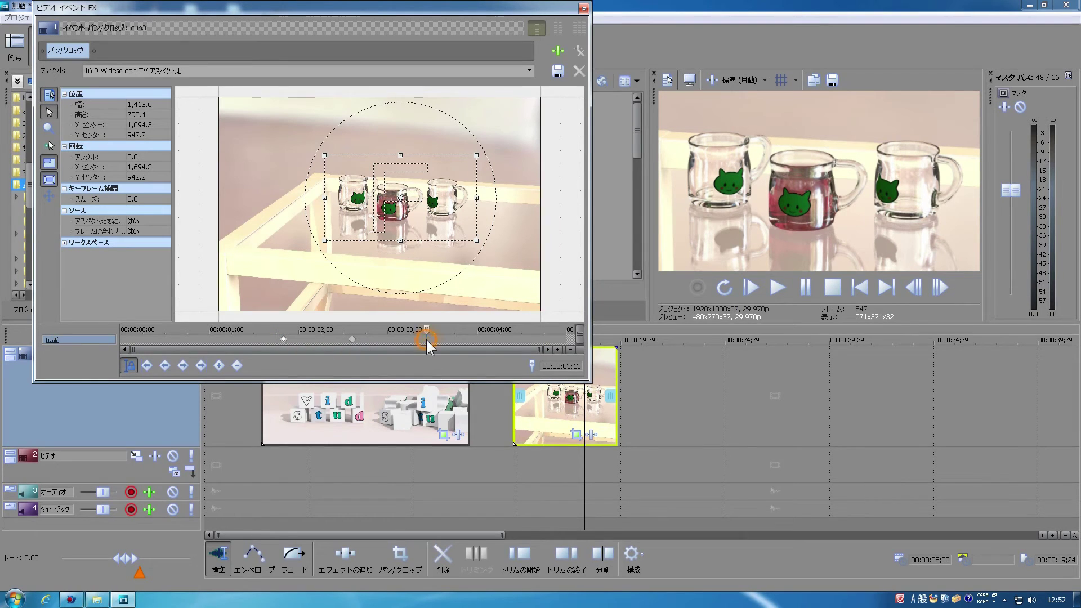
right_click(426, 340)
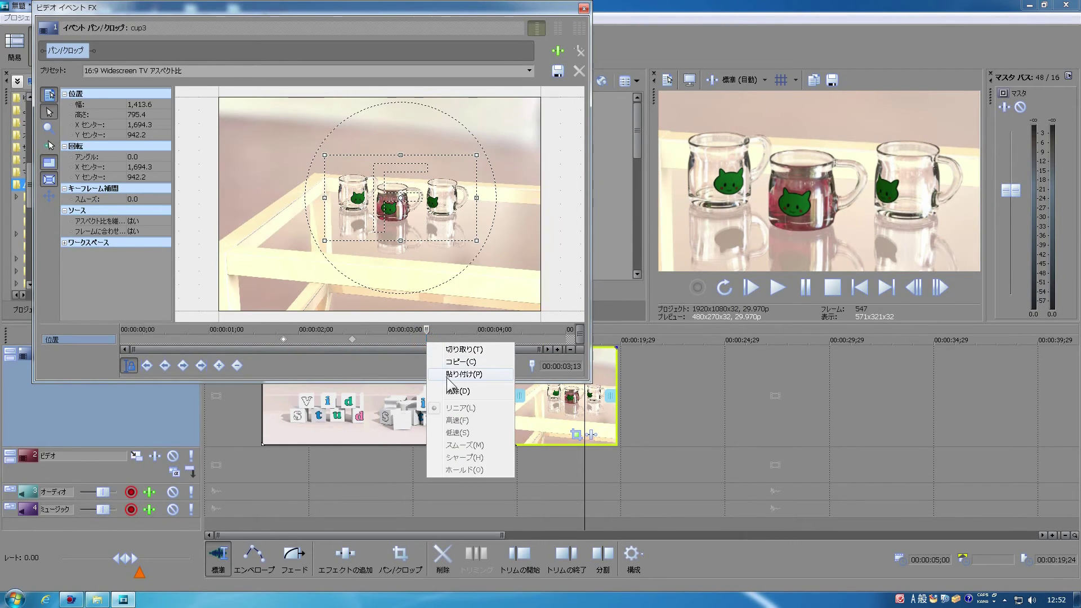
left_click(463, 374)
left_click_drag(428, 329, 363, 329)
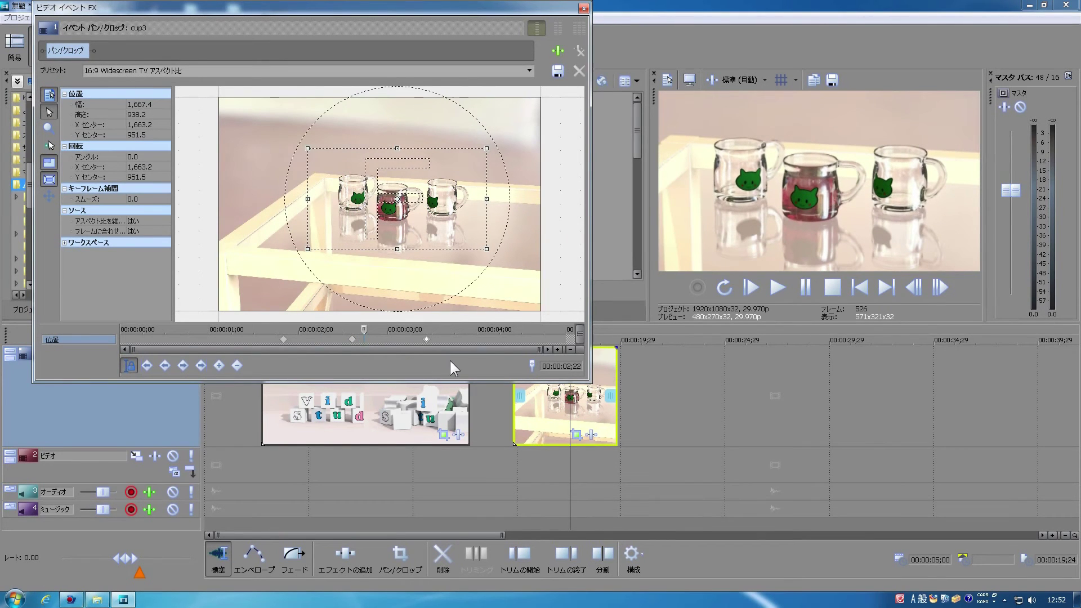
- Delete the pasted pan/crop keyframe at 00:00:03;13
right_click(427, 342)
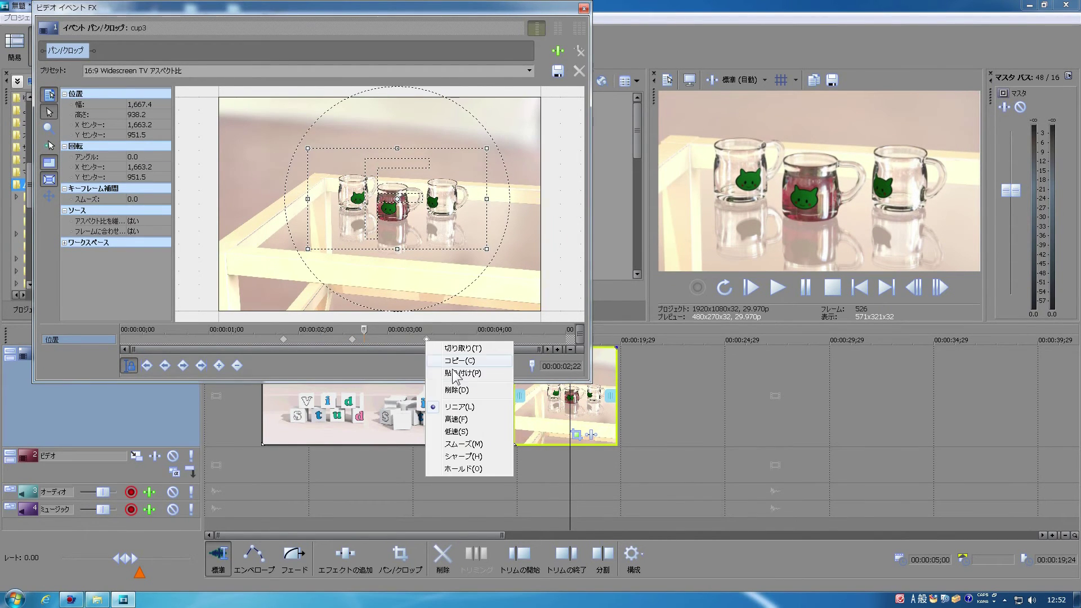
left_click(450, 388)
- Reposition cup3's crop frame at 00:00:02;18 over the left-hand cups, to about center X 1,263.7, Y 916.0
mouse_move(364, 330)
left_mouse_down()
mouse_move(318, 330)
mouse_move(352, 325)
left_mouse_up()
left_click(352, 339)
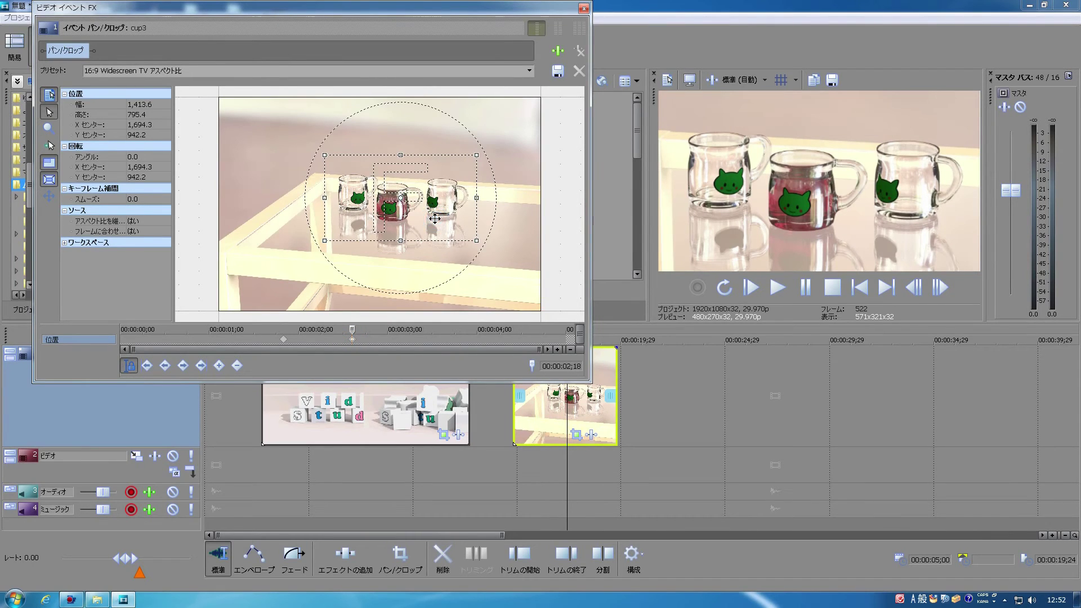
left_click_drag(435, 218, 389, 215)
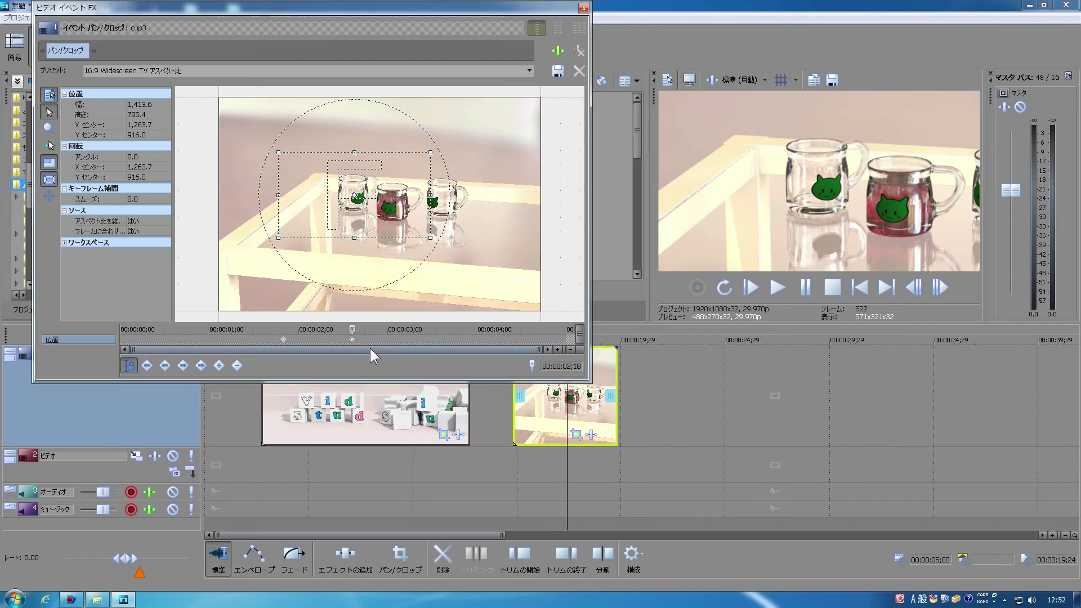
- At 00:00:03;22, move cup3's crop frame to about center X 2,166.8, Y 963.2, preview the pan and close the window
left_click_drag(352, 327, 453, 329)
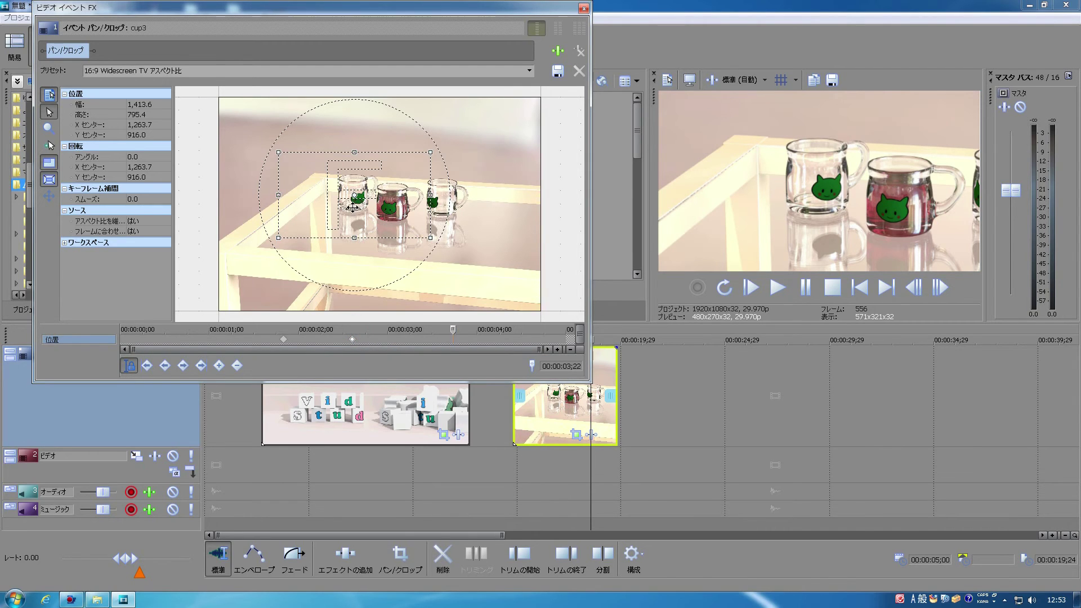
left_click_drag(352, 208, 449, 213)
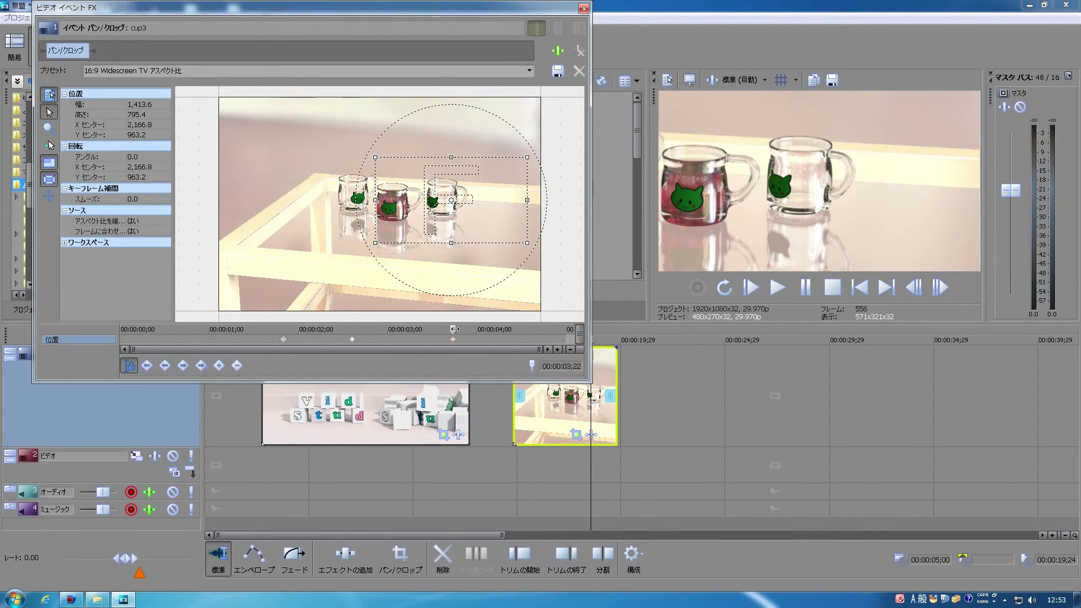
mouse_move(454, 329)
left_mouse_down()
mouse_move(339, 332)
mouse_move(444, 330)
left_mouse_up()
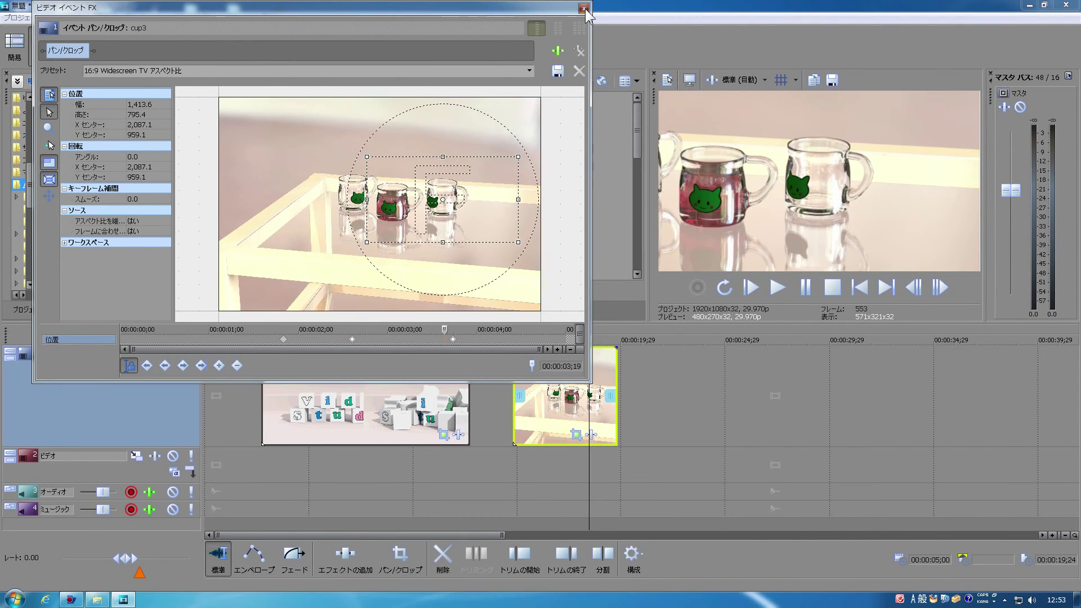
left_click(583, 9)
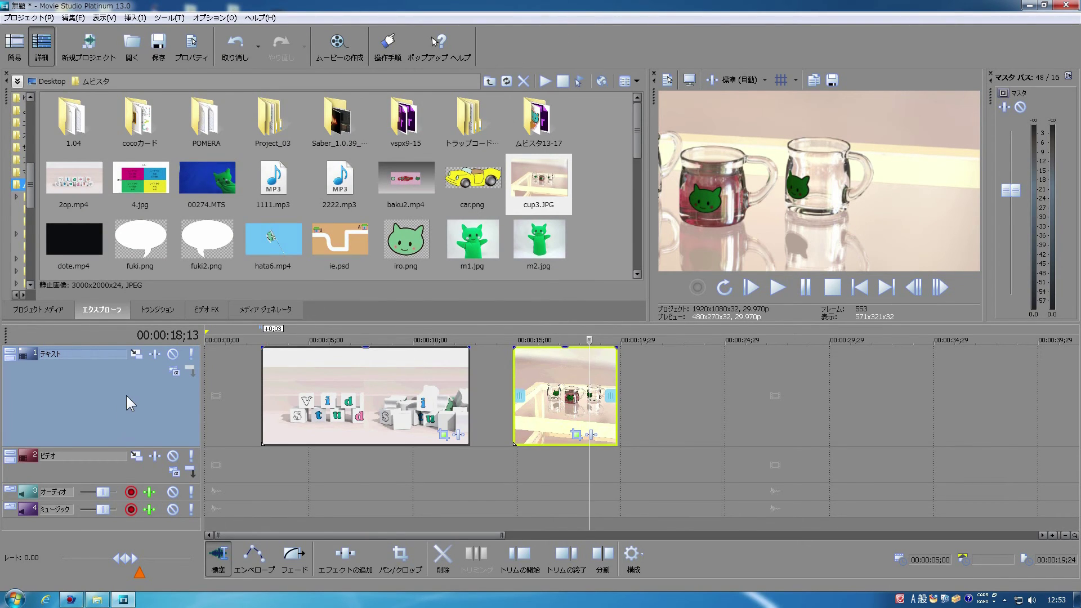
- Open Track Motion for the テキスト track and place its playhead at 00:00:17;09, over the cup3 clip
left_click(136, 353)
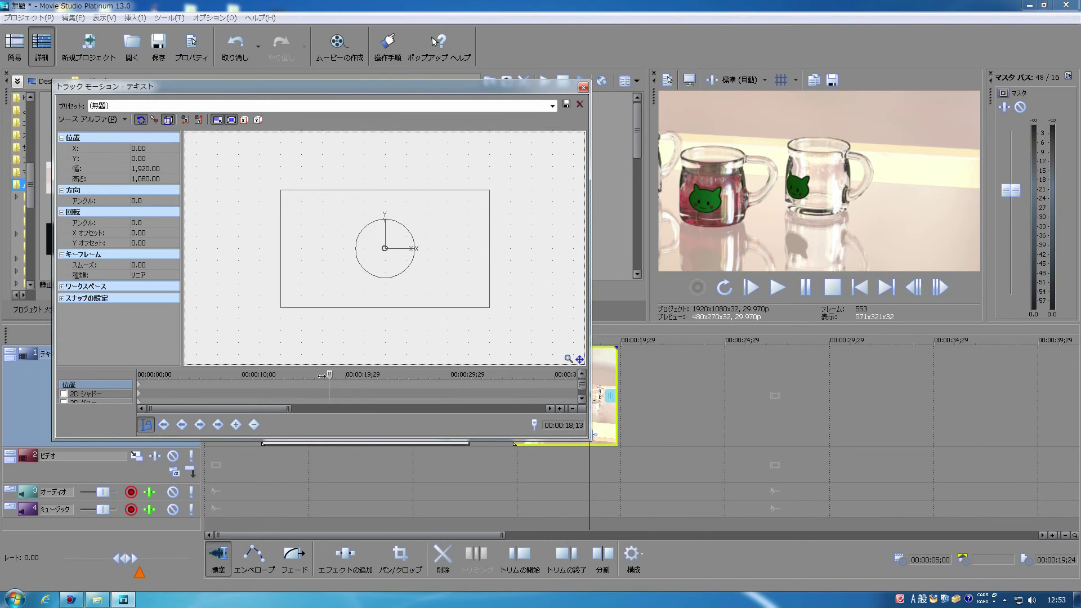
left_click_drag(288, 408, 478, 408)
left_click(212, 378)
left_click_drag(212, 379, 211, 379)
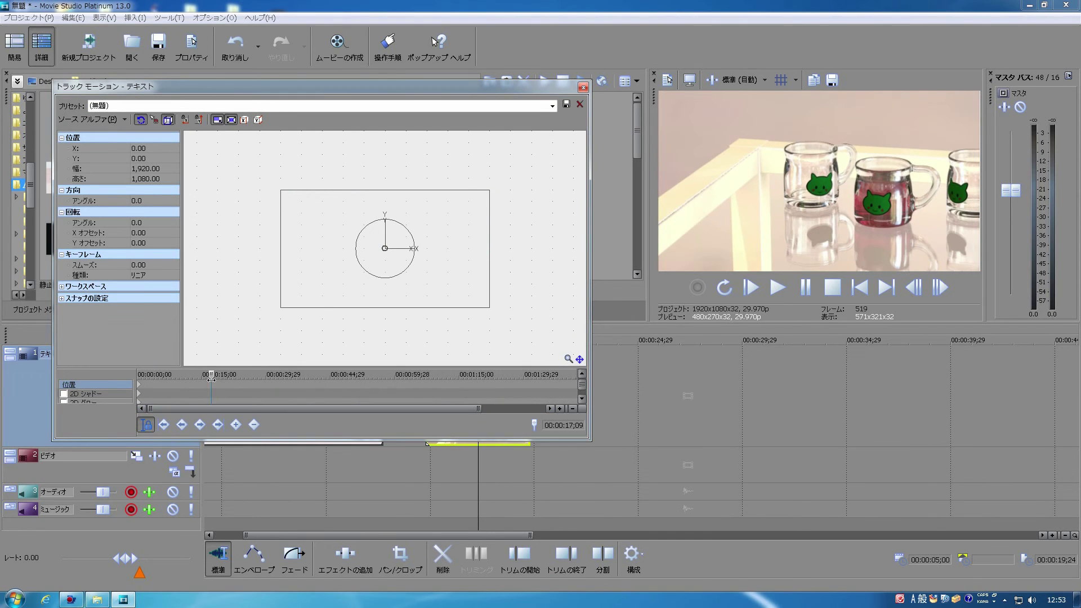
- Shrink the track frame to about 862 × 485, move it to about X 475.41, Y 232.54, and close Track Motion
left_click(489, 308)
left_click_drag(489, 308, 473, 325)
left_click_drag(484, 86, 515, 22)
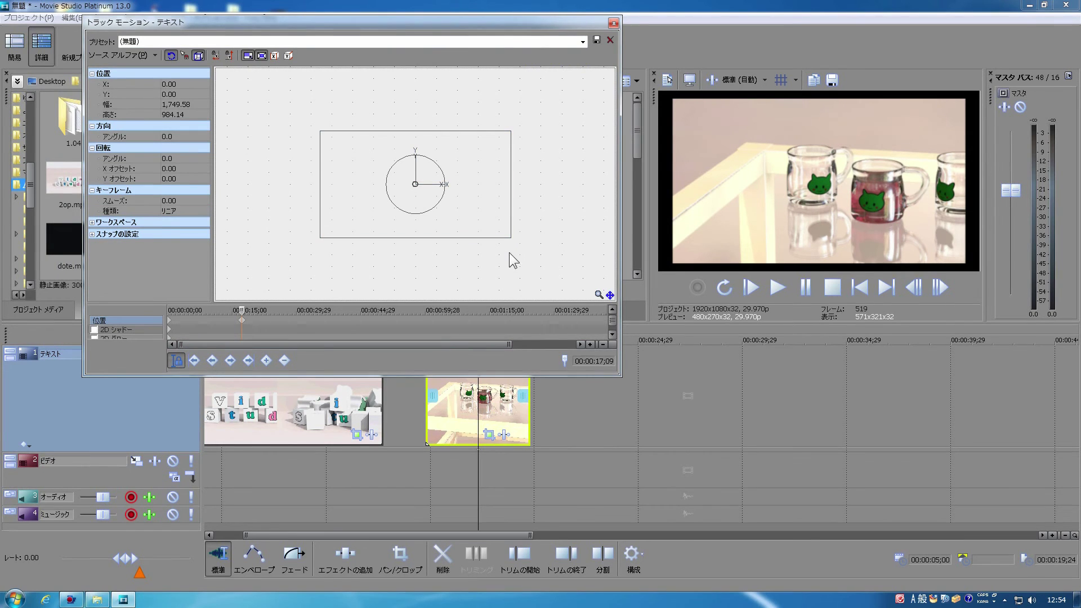
left_click_drag(511, 237, 508, 182)
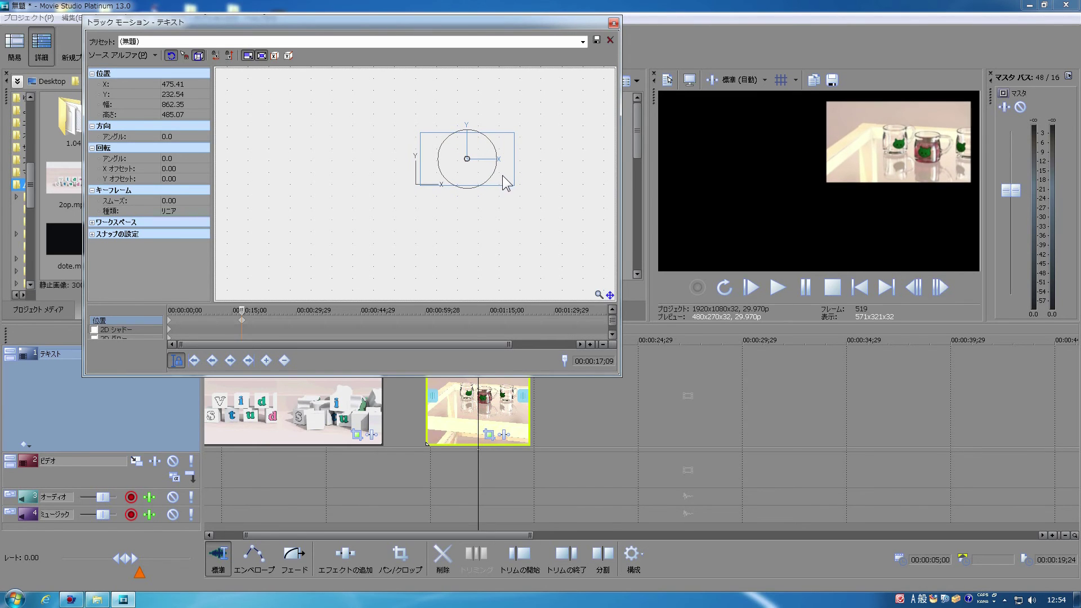
left_click(613, 24)
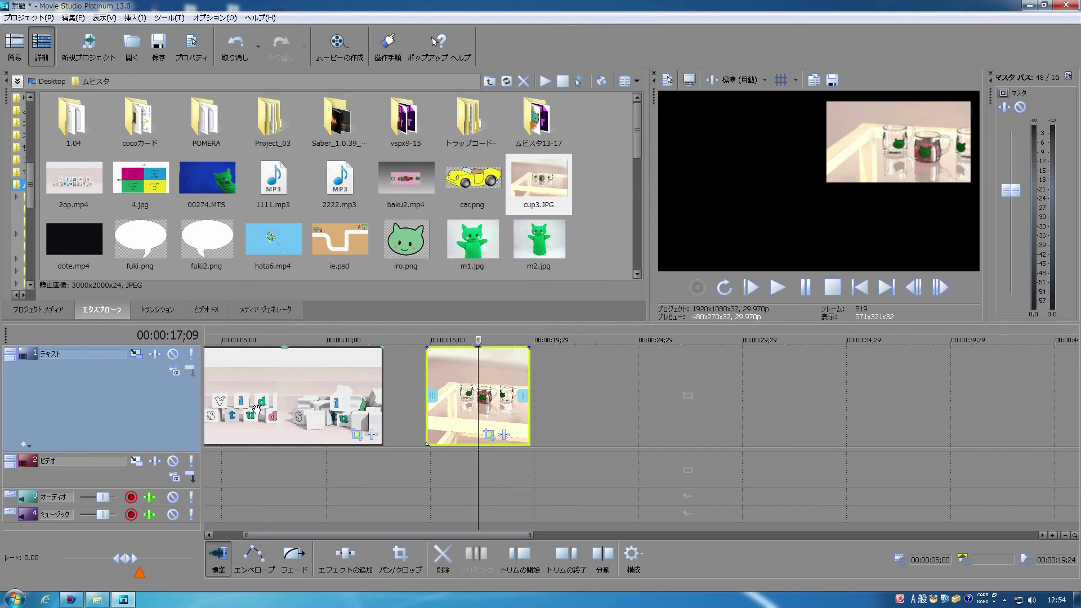
- Scrub across the 2op clip, reopen the テキスト track's Track Motion, and compare its start keyframe with the one at 00:00:17;09
left_click(309, 334)
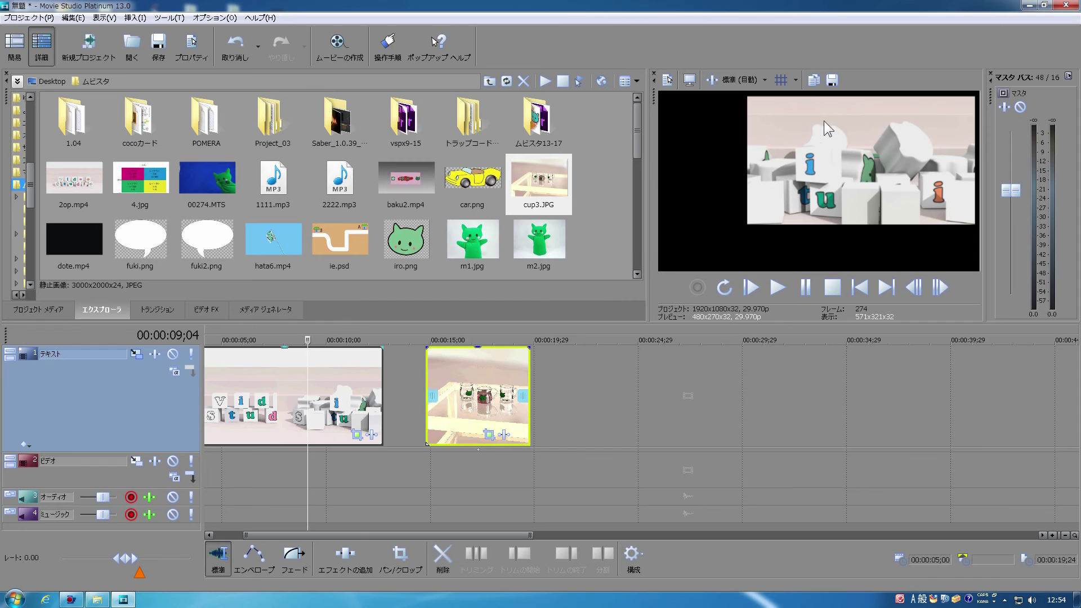
left_click_drag(305, 340, 333, 340)
left_click(175, 367)
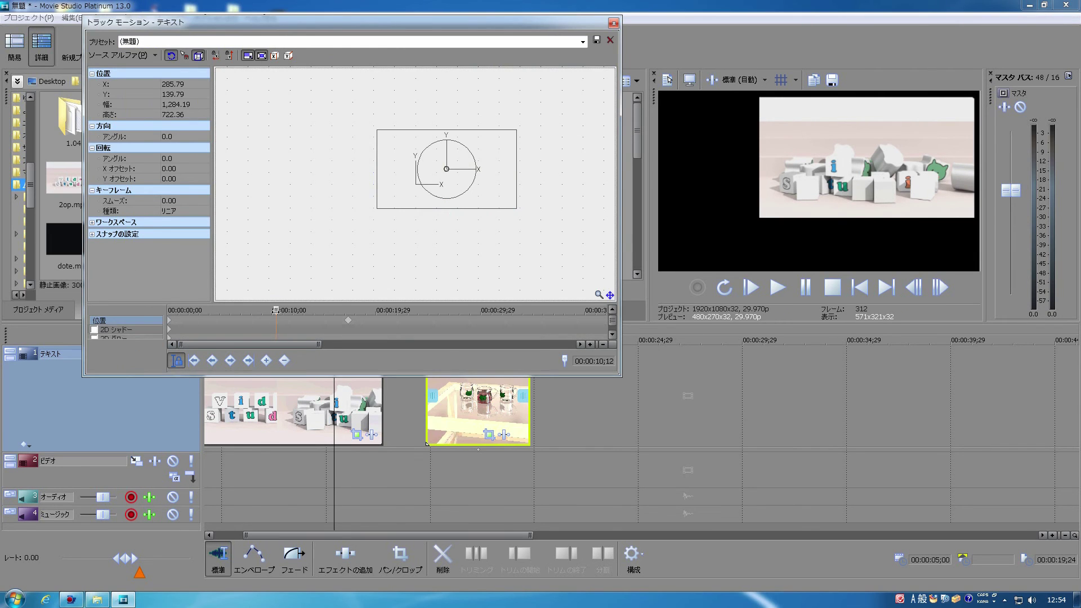
left_click(231, 320)
left_click(348, 321)
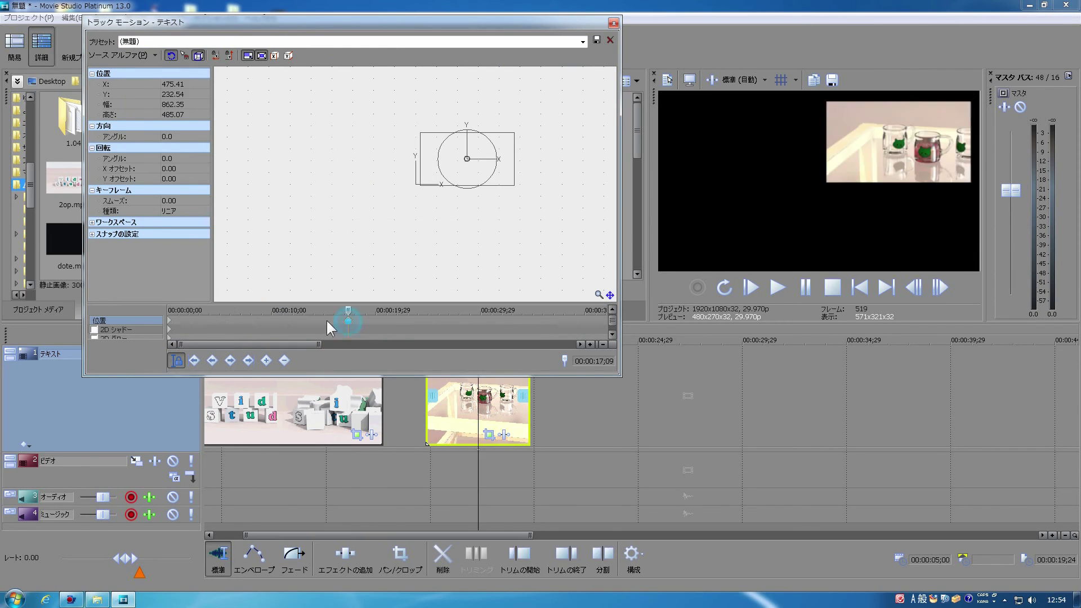
left_click(169, 321)
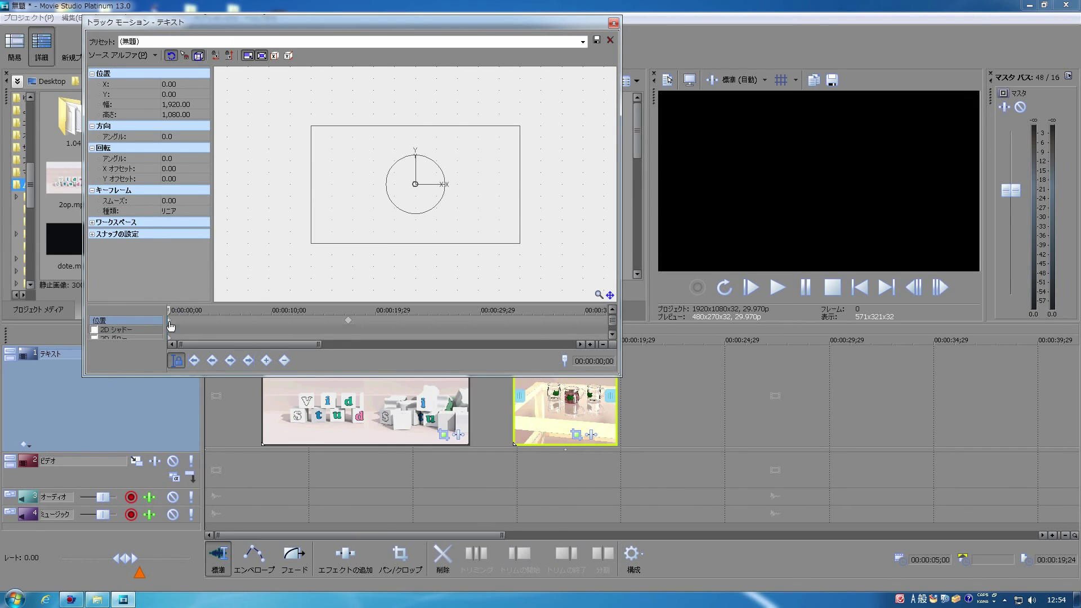
- Move the テキスト track's starting Track Motion keyframe to just before 00:00:07;17 and delete it
left_click_drag(170, 325, 189, 327)
left_click(244, 310)
right_click(234, 323)
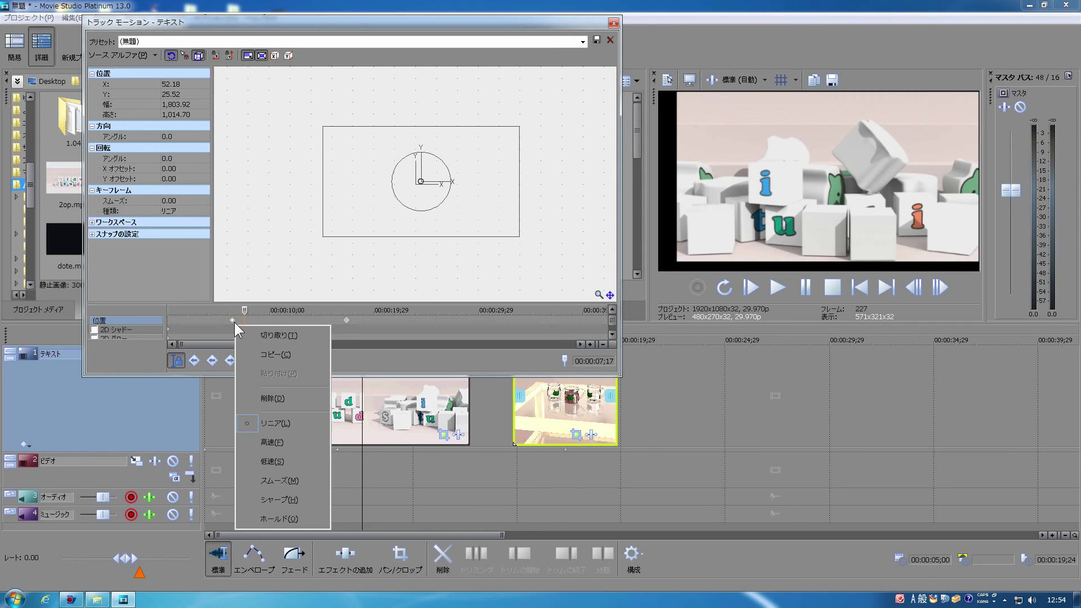
left_click(278, 398)
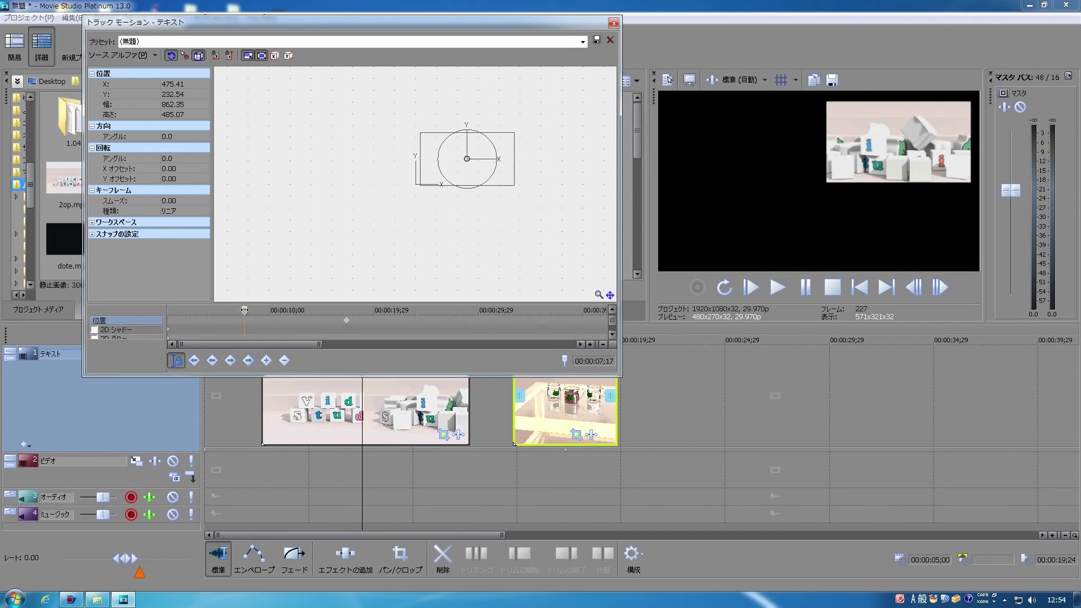
- Preview the track frame up to 00:00:16;05, close Track Motion, and check the 2op and cup3 clips on the timeline
left_click_drag(243, 309, 267, 347)
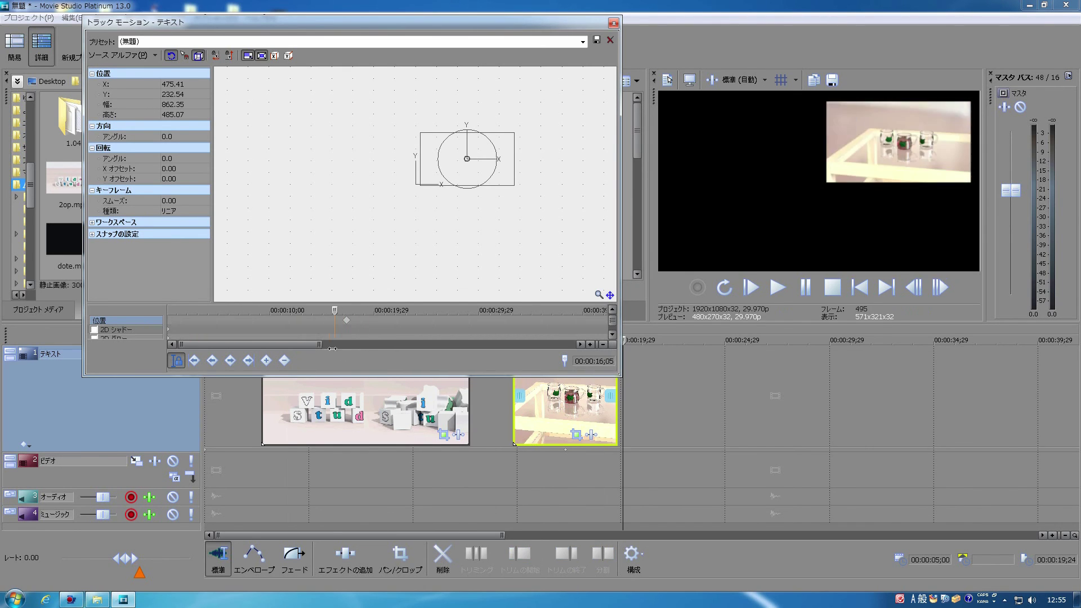
left_click(613, 22)
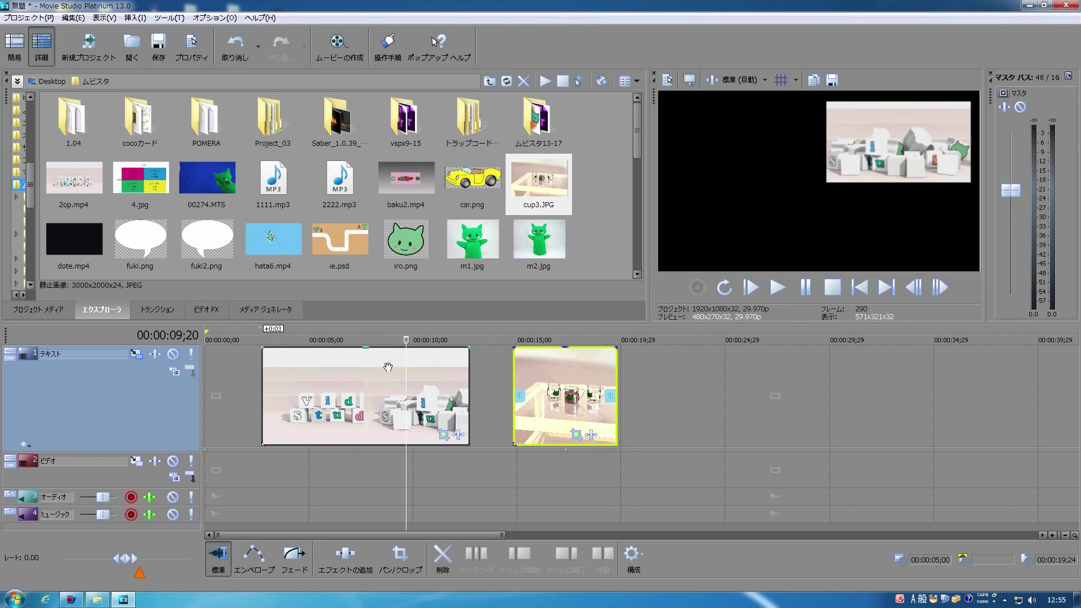
left_click(440, 394)
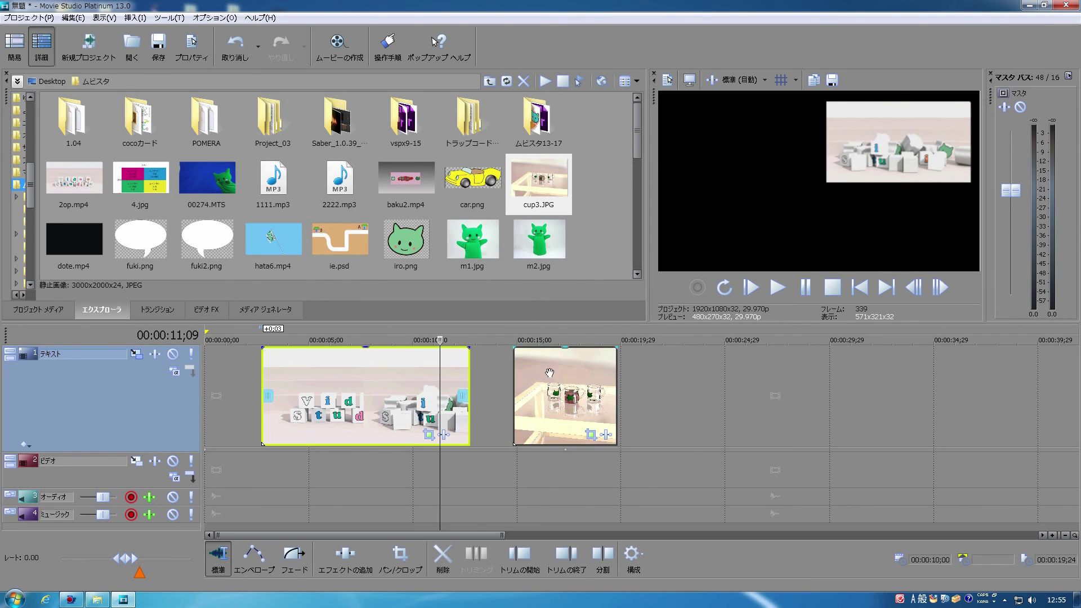
left_click(563, 375)
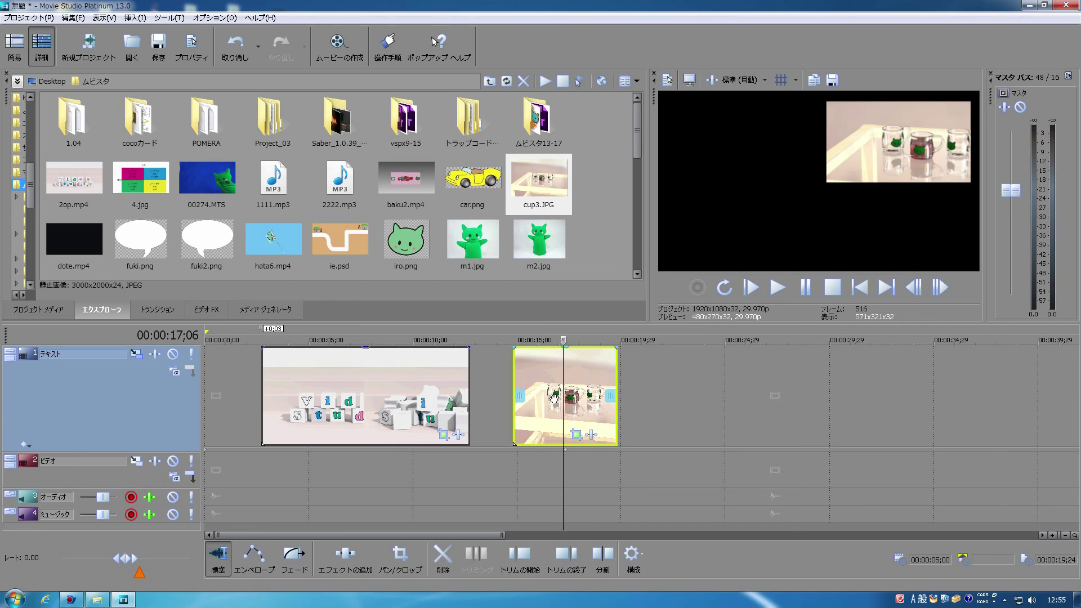
- Open Event Pan/Crop for the 2op clip, go to its keyframe at 00:00:03;12, and look through the aspect-ratio presets
left_click(443, 435)
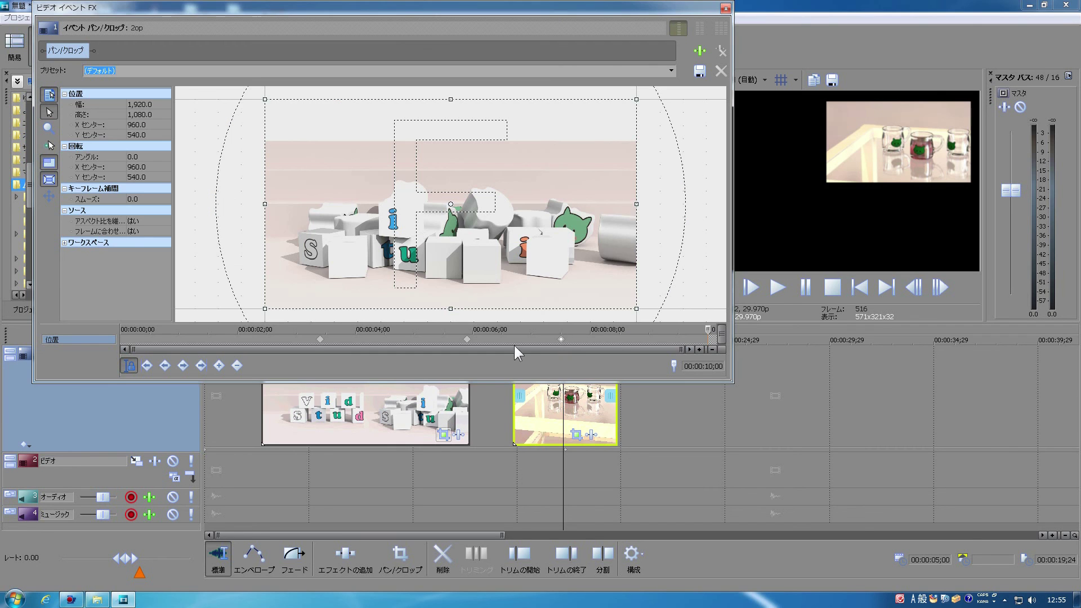
left_click(320, 341)
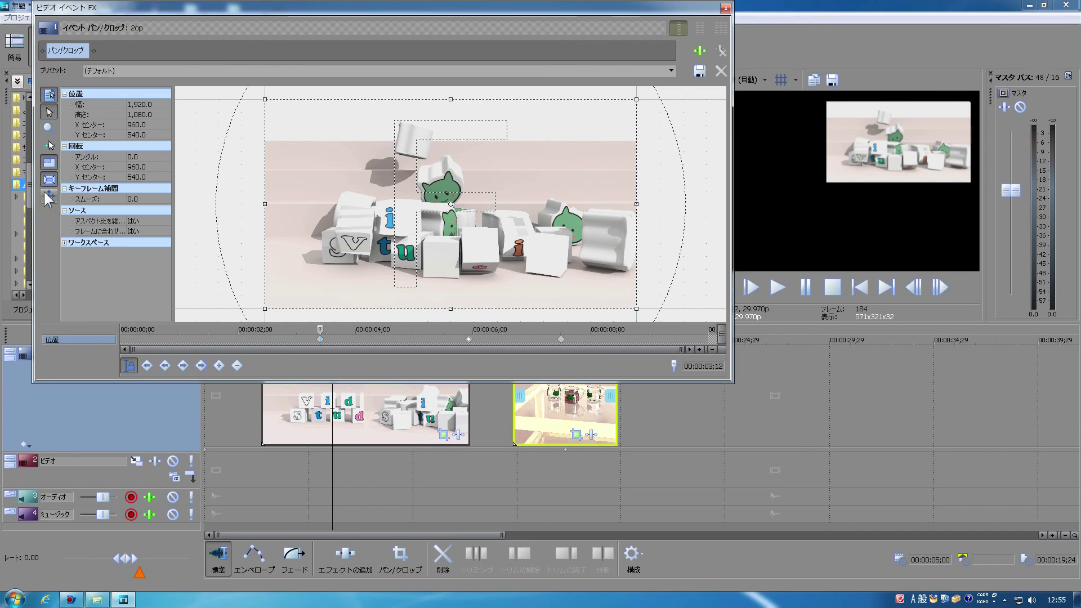
left_click(670, 71)
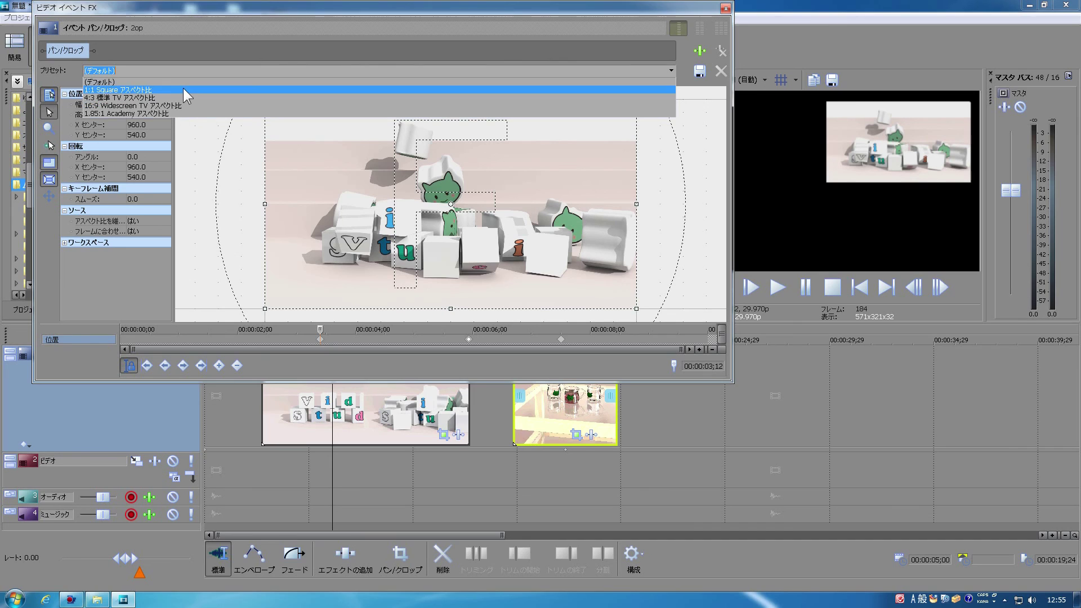
left_click(485, 48)
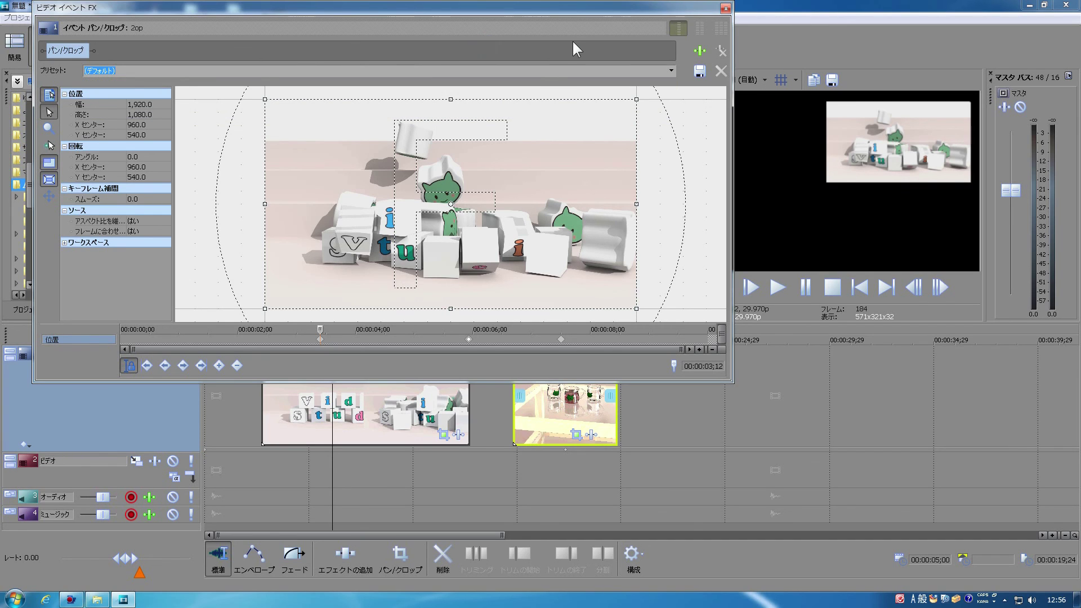